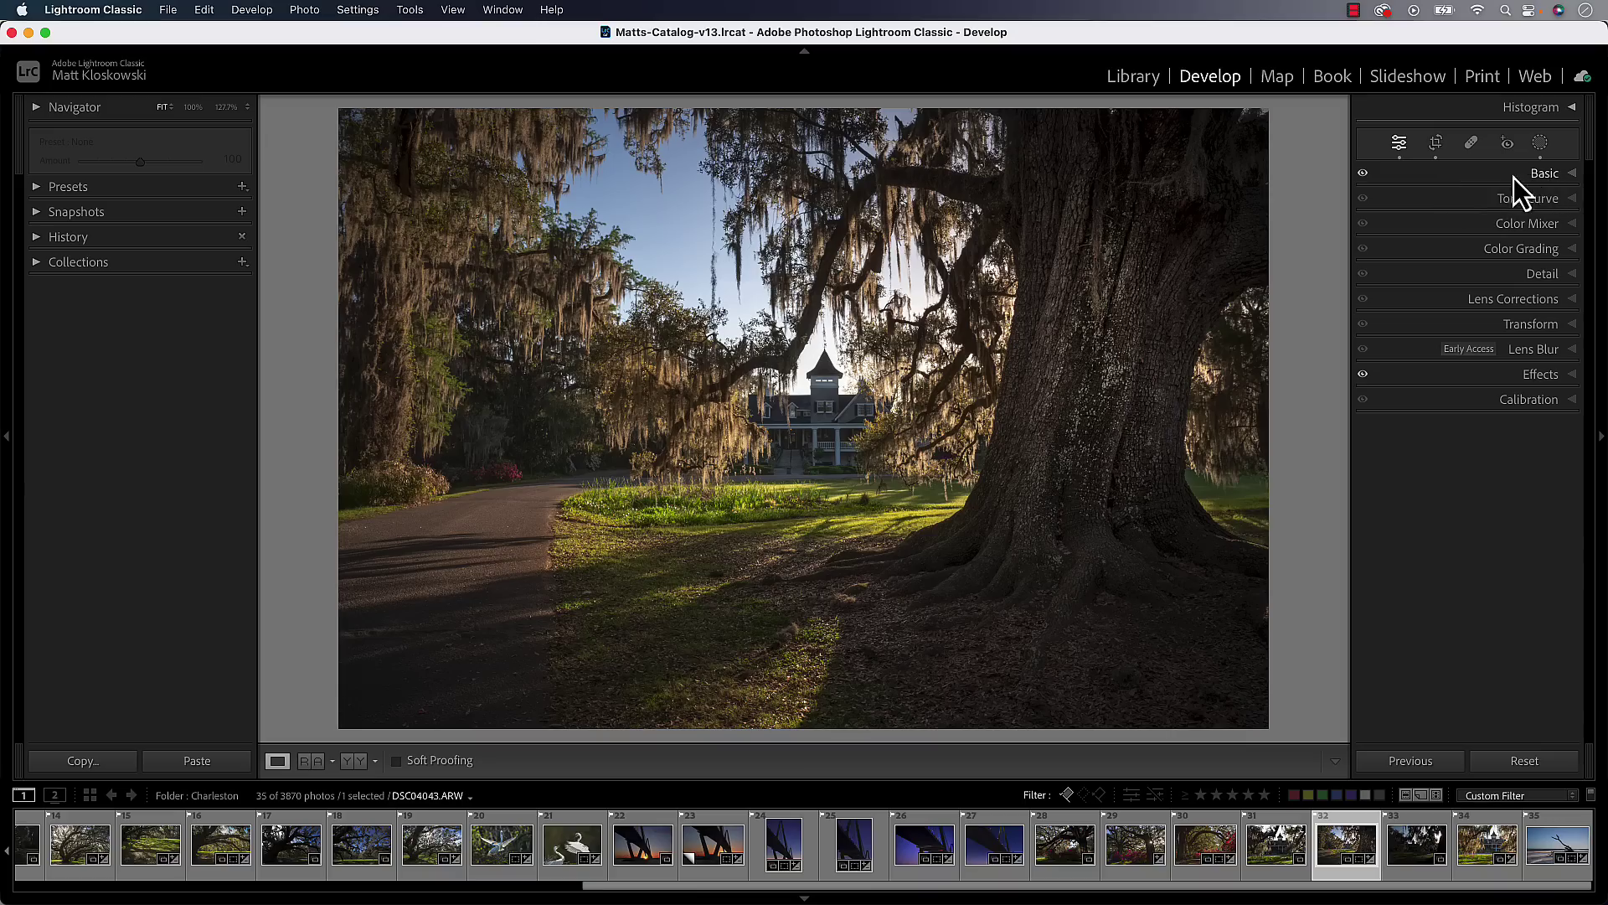
# Turn on Solo Mode, then open Basic, Tone Curve and Color Mixer in turn, each collapsing the last.
pyautogui.rightClick(1541, 177)
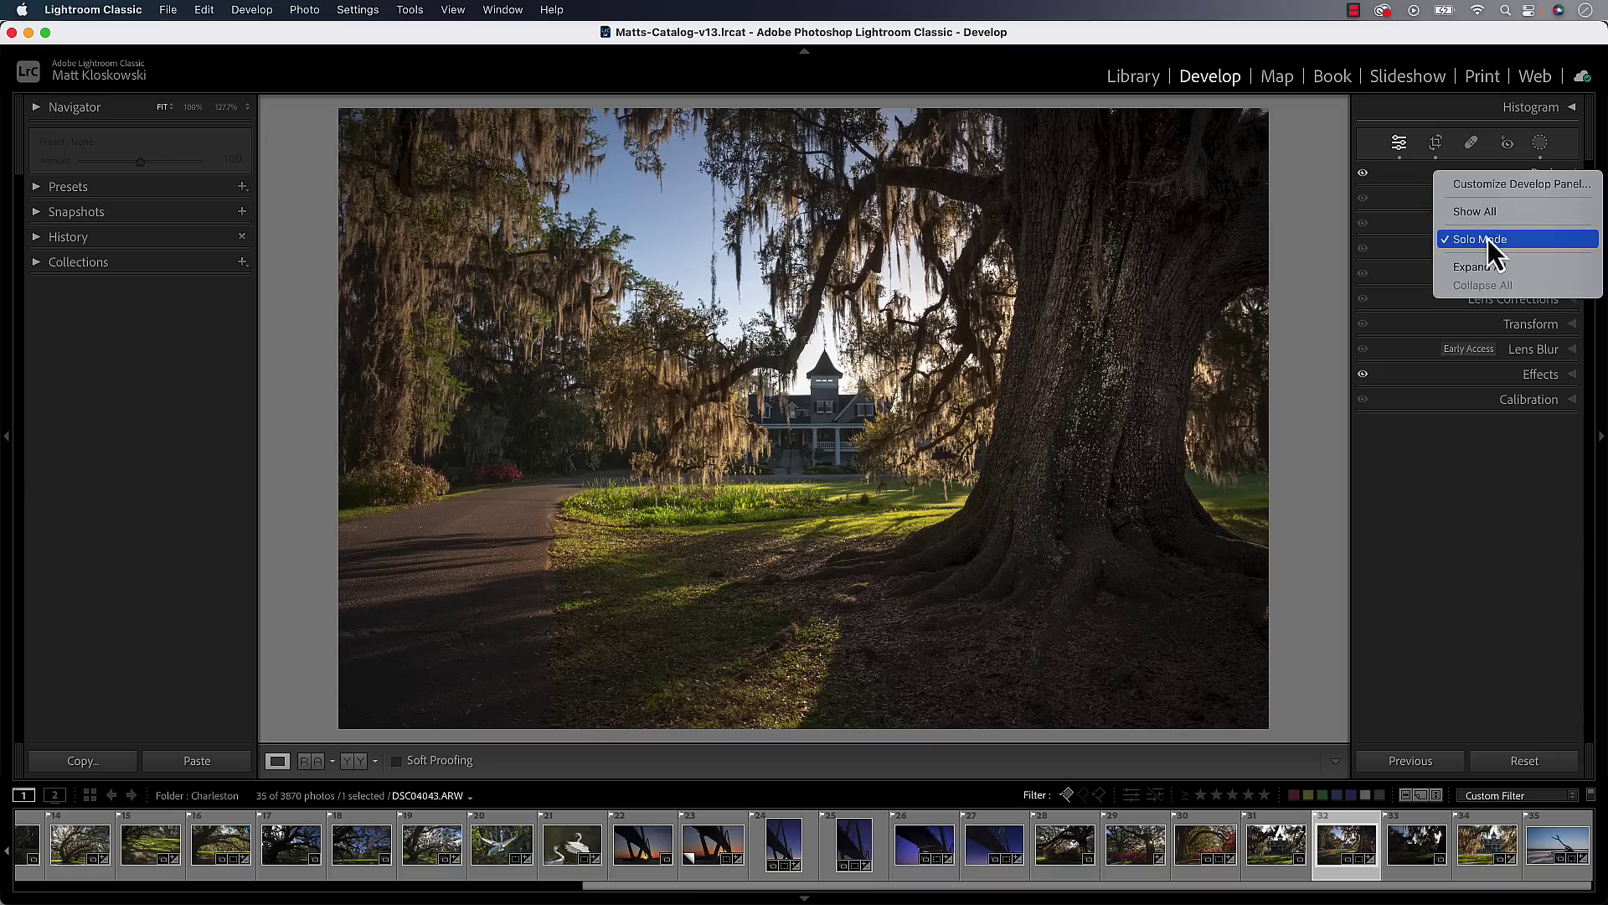
pyautogui.click(1404, 245)
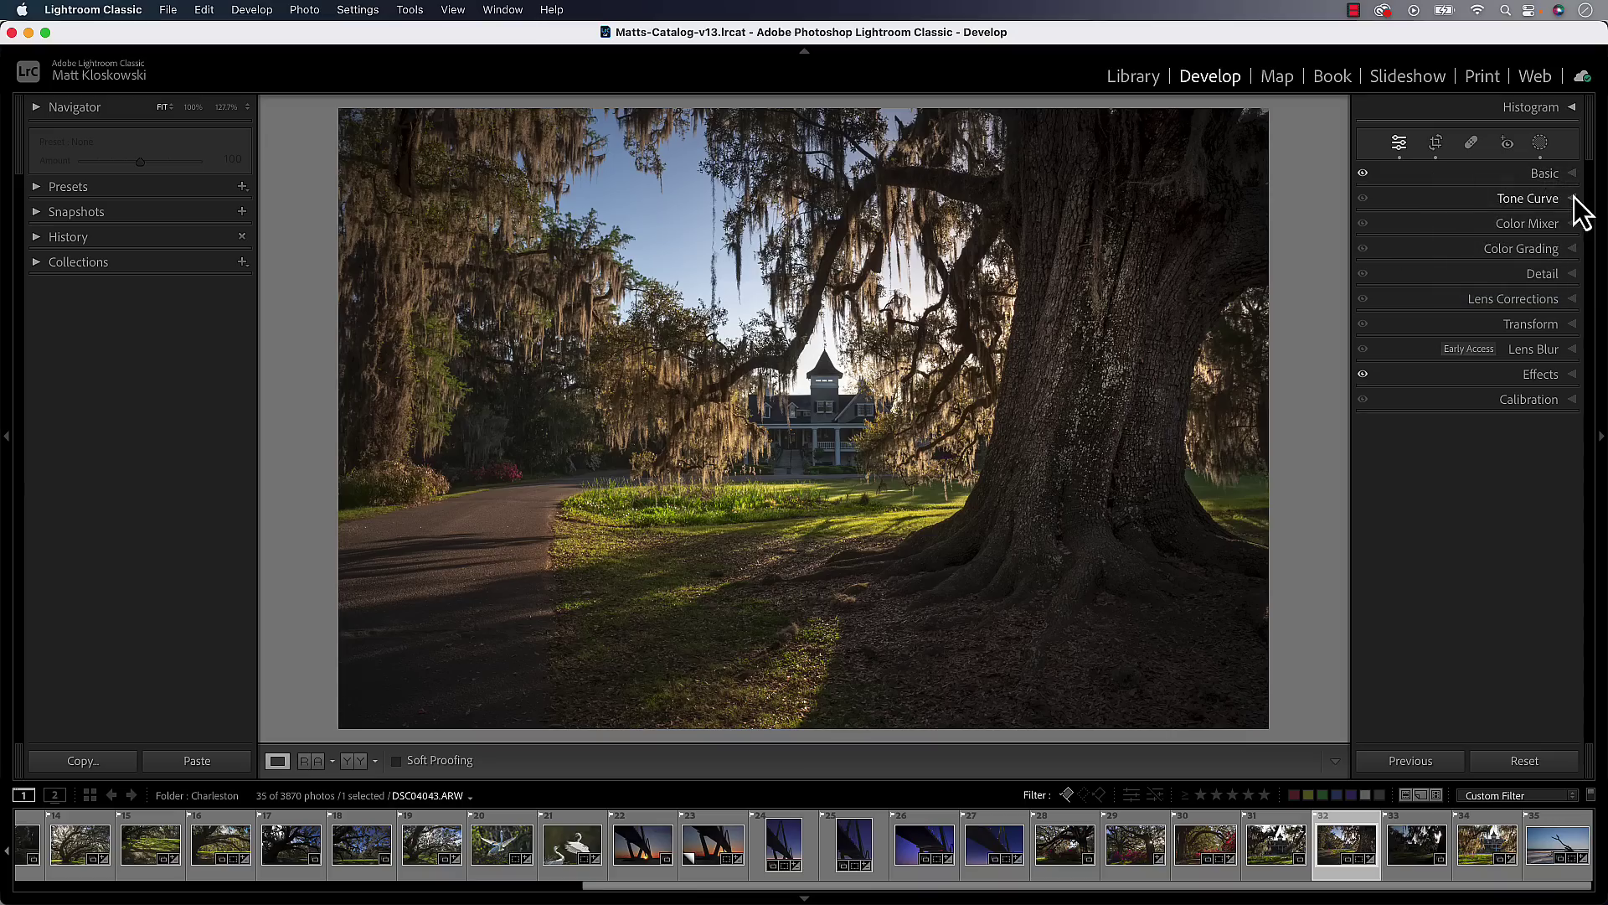
pyautogui.click(1571, 179)
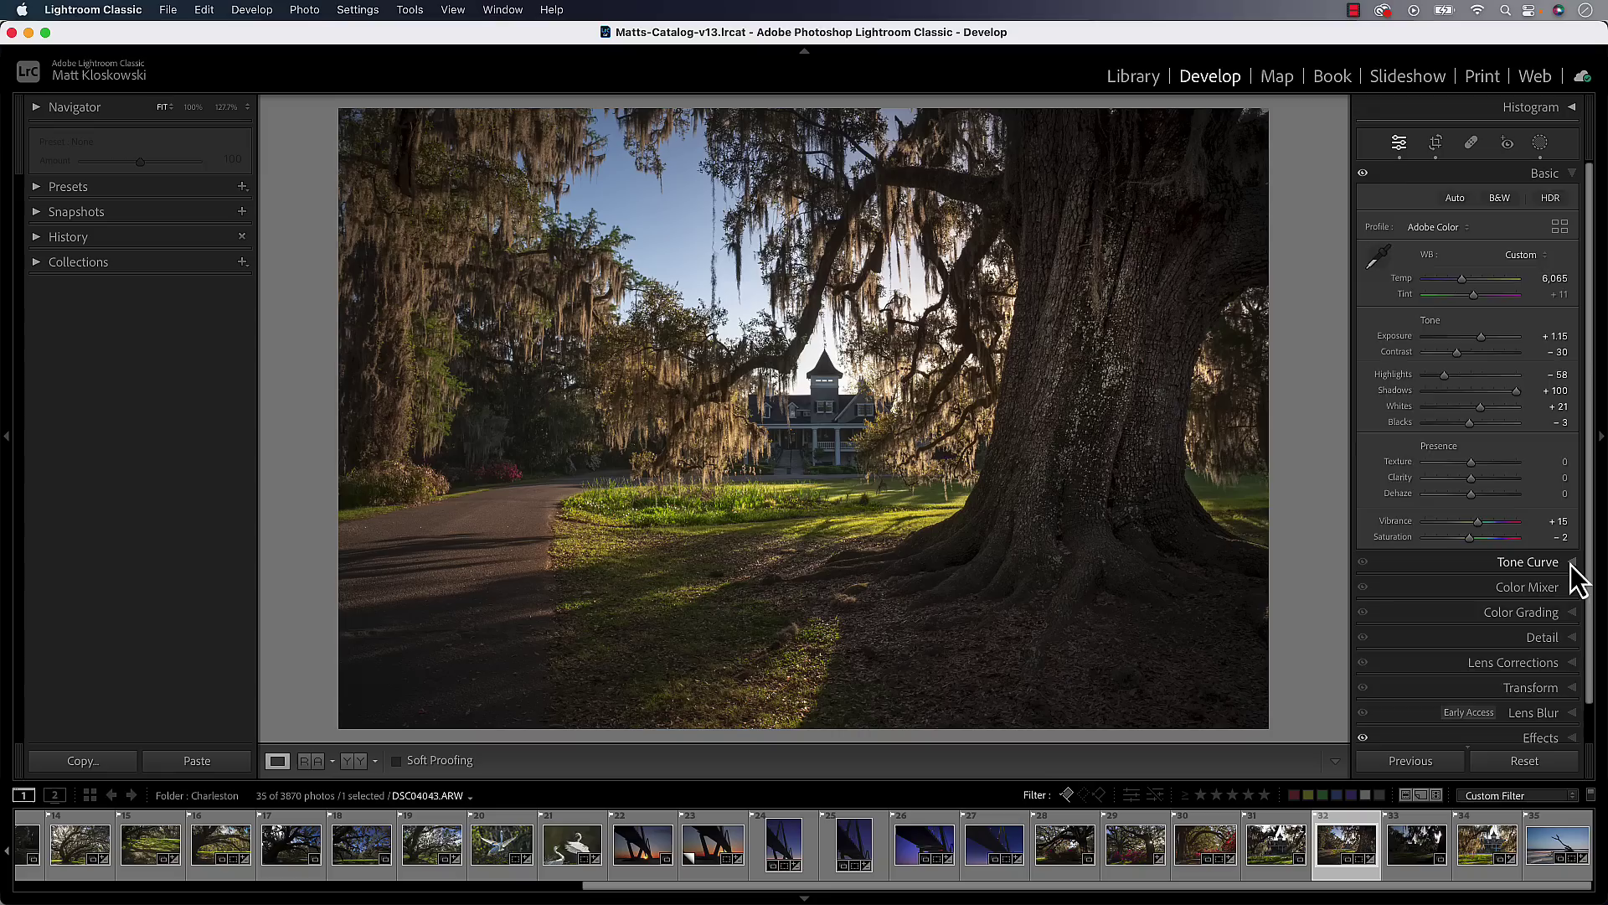
pyautogui.click(1572, 565)
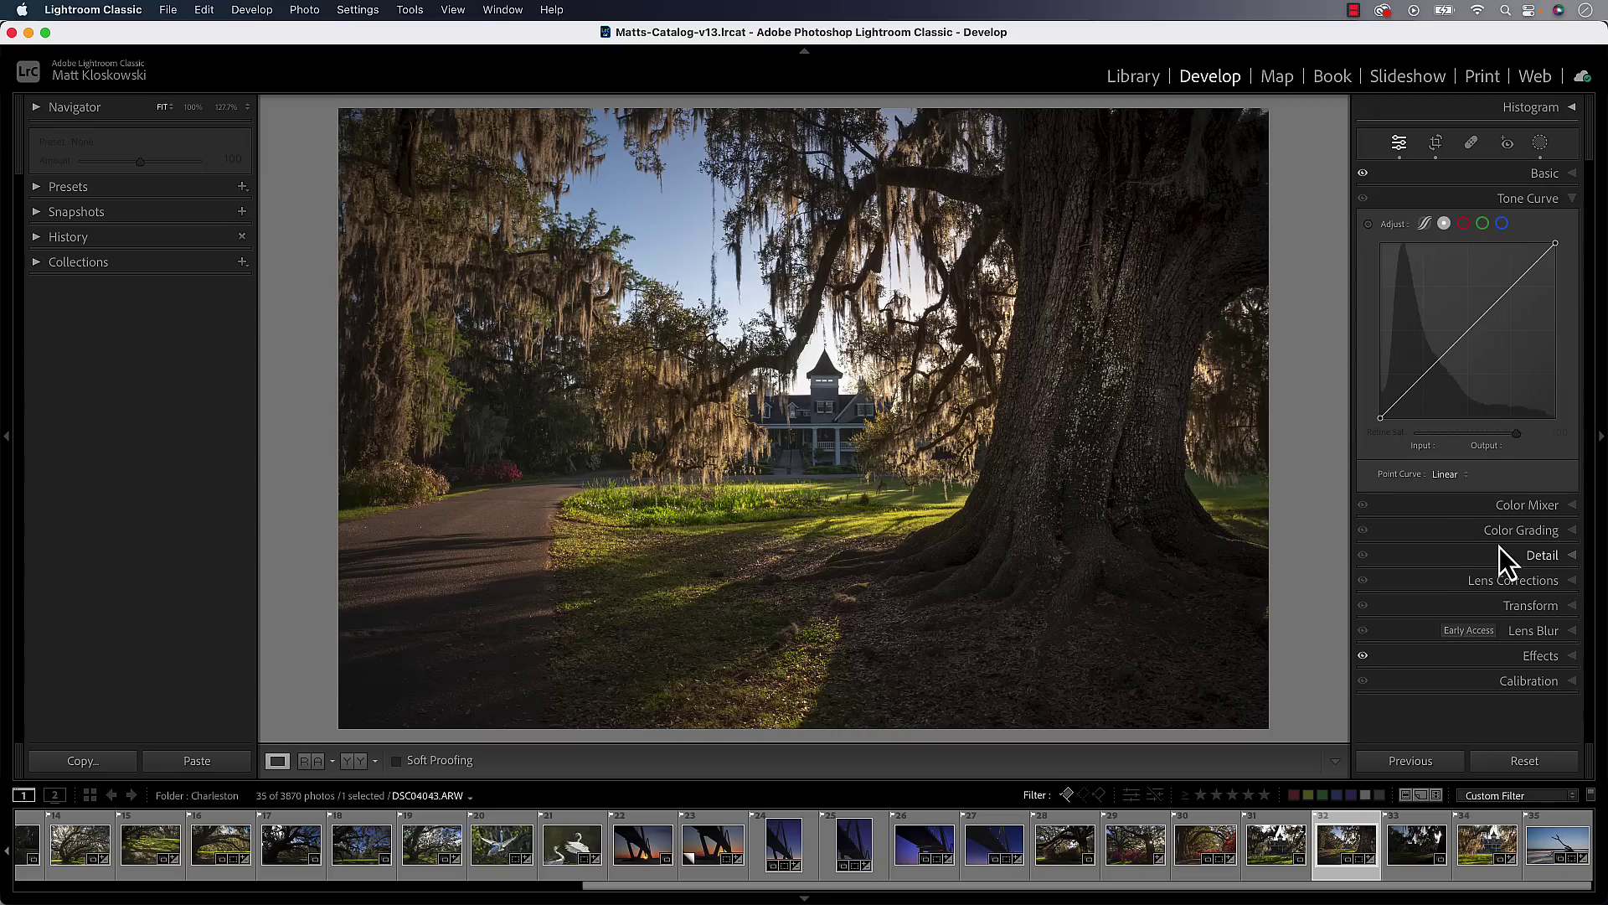
pyautogui.click(1569, 506)
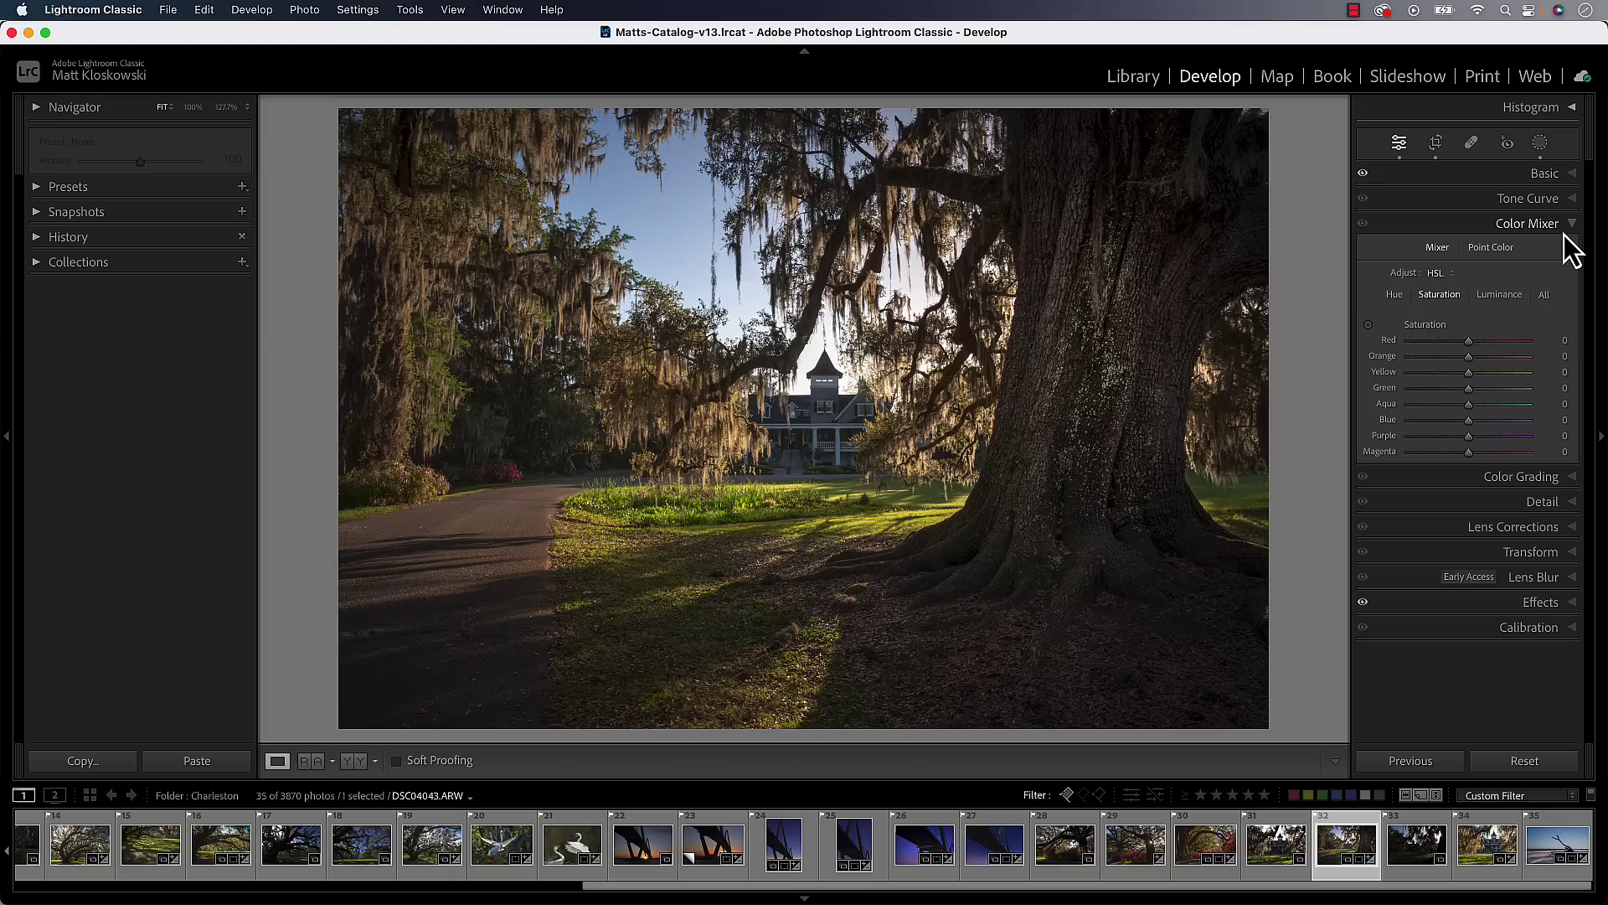
# Open the Basic panel alongside the Color Mixer despite Solo Mode.
pyautogui.click(1572, 177)
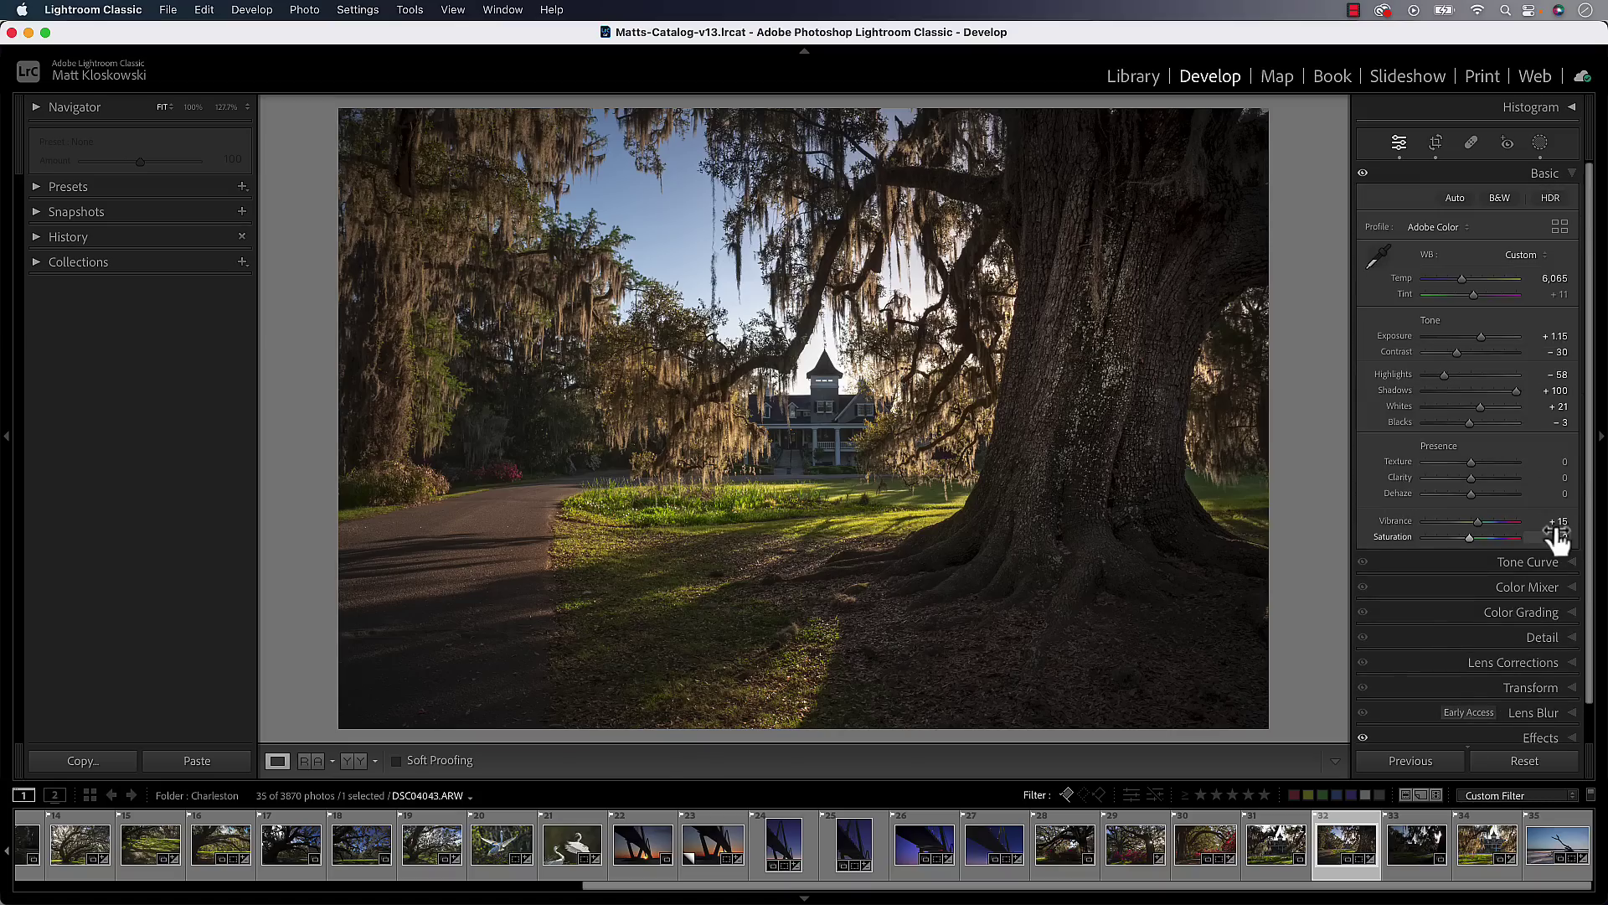
pyautogui.click(1567, 588)
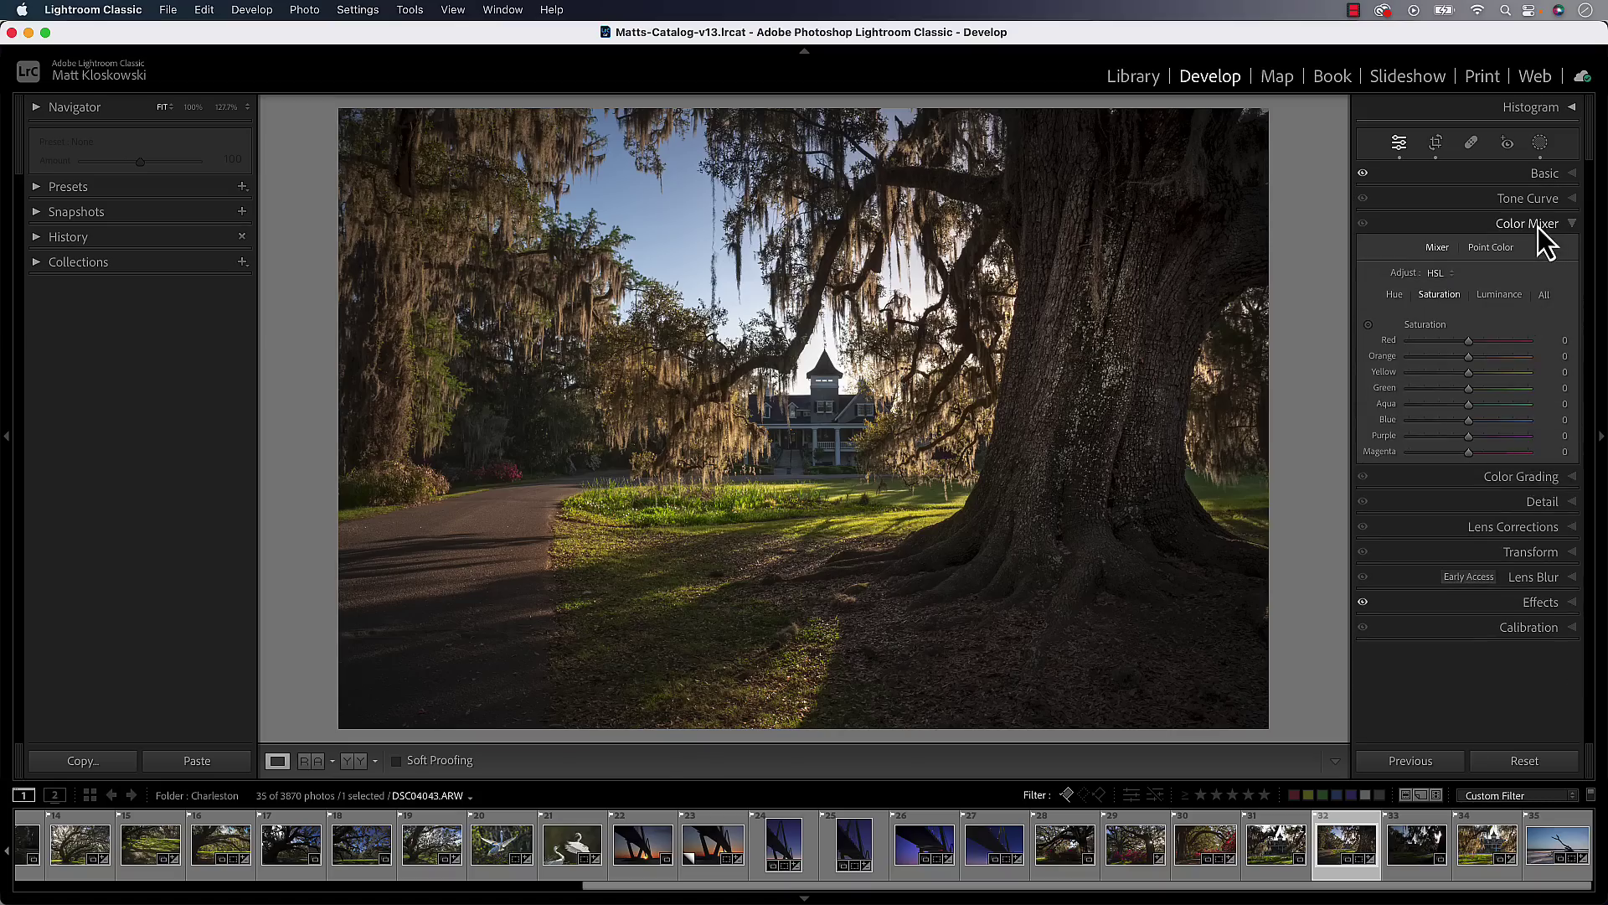
pyautogui.click(1566, 176)
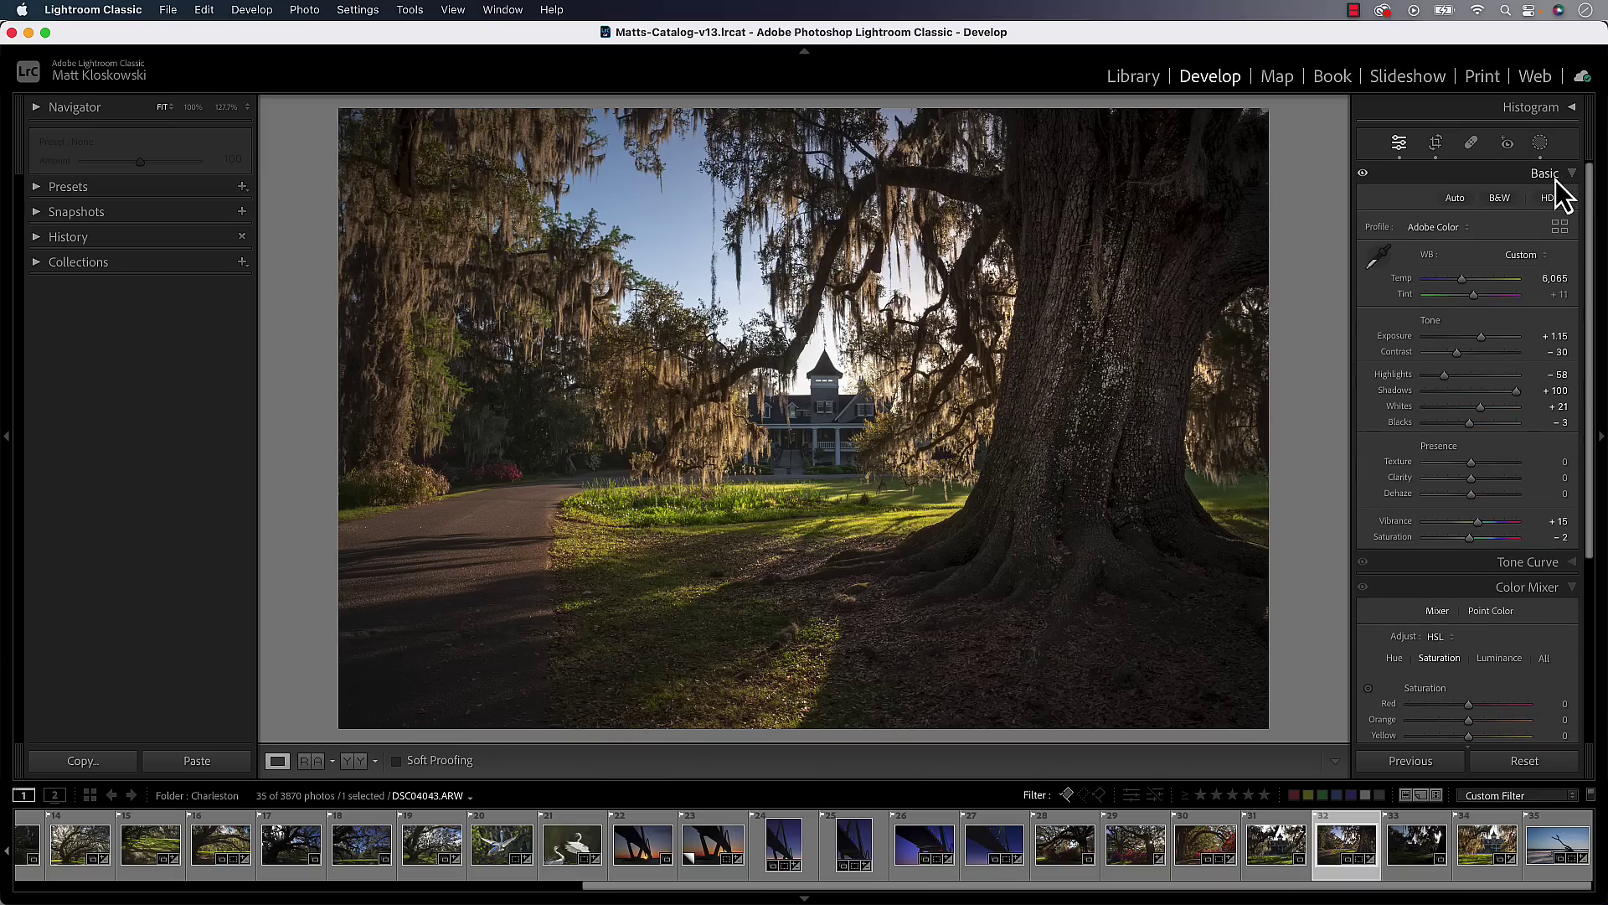
pyautogui.scroll(-4, 1499, 618)
pyautogui.scroll(4, 1500, 620)
# Also open the Tone Curve panel, then briefly open and close Color Grading.
pyautogui.click(1541, 563)
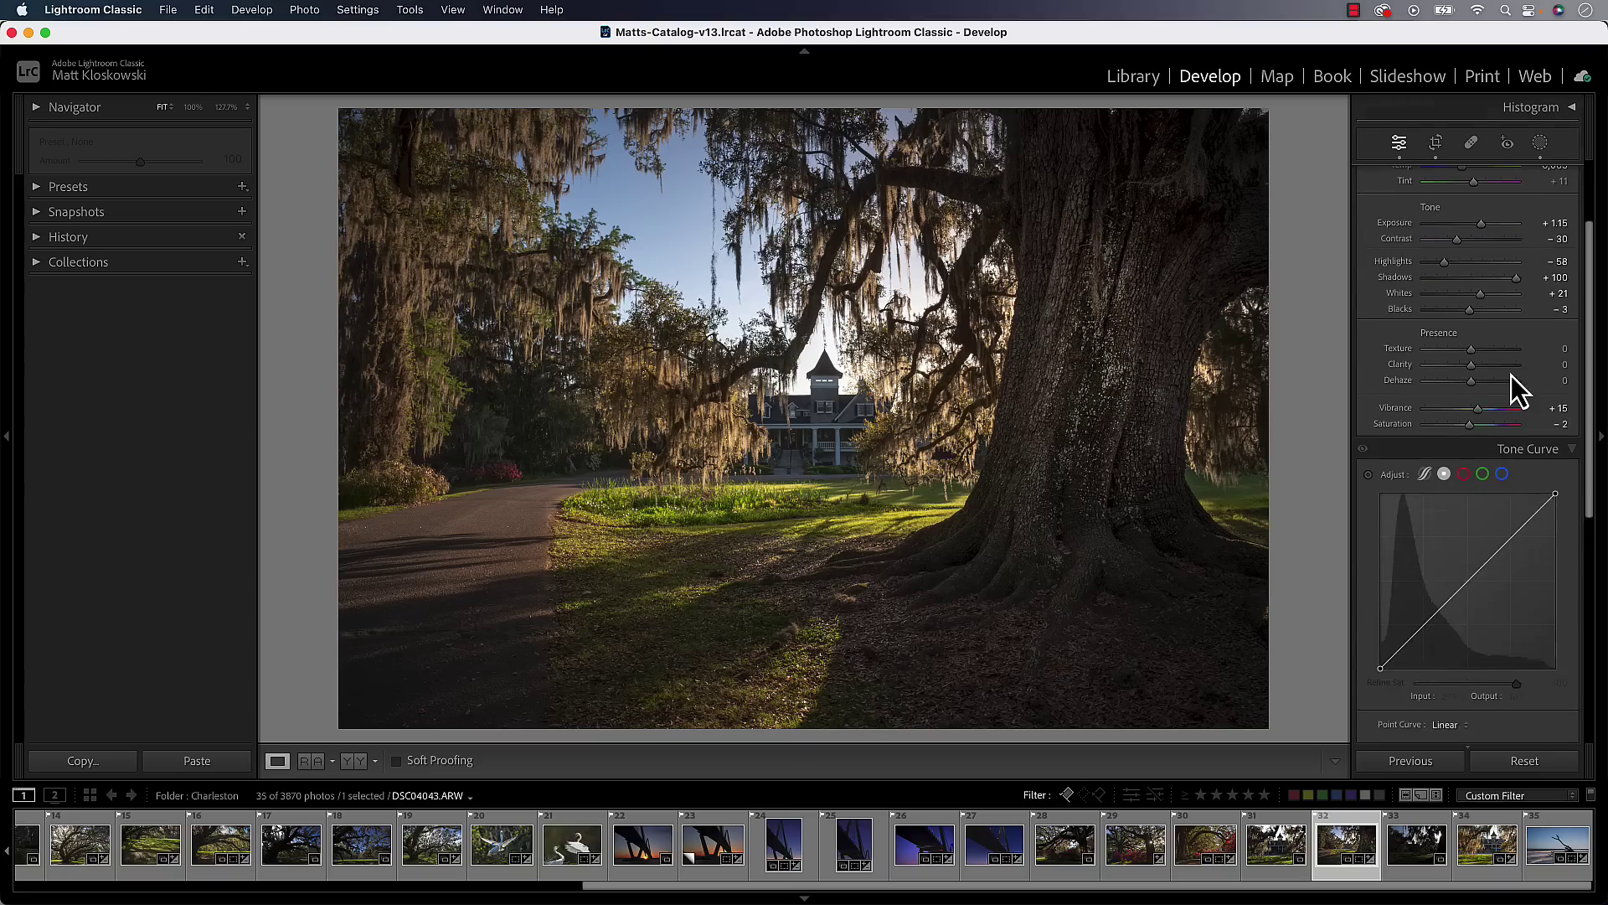
pyautogui.scroll(-5, 1512, 376)
pyautogui.scroll(-1, 1512, 376)
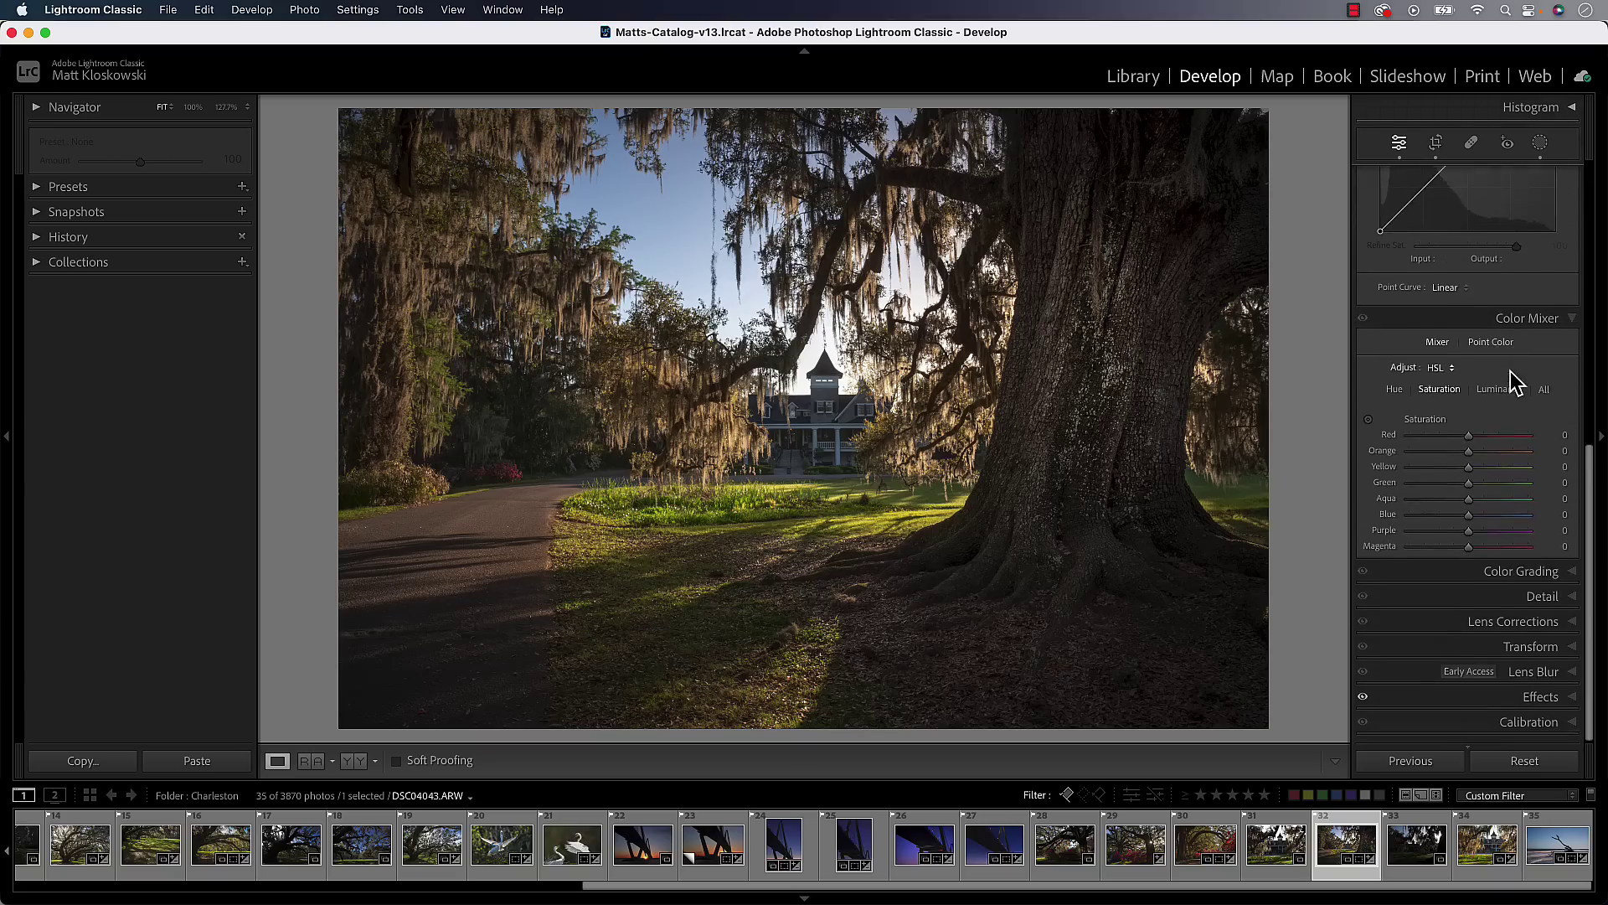
pyautogui.click(1535, 572)
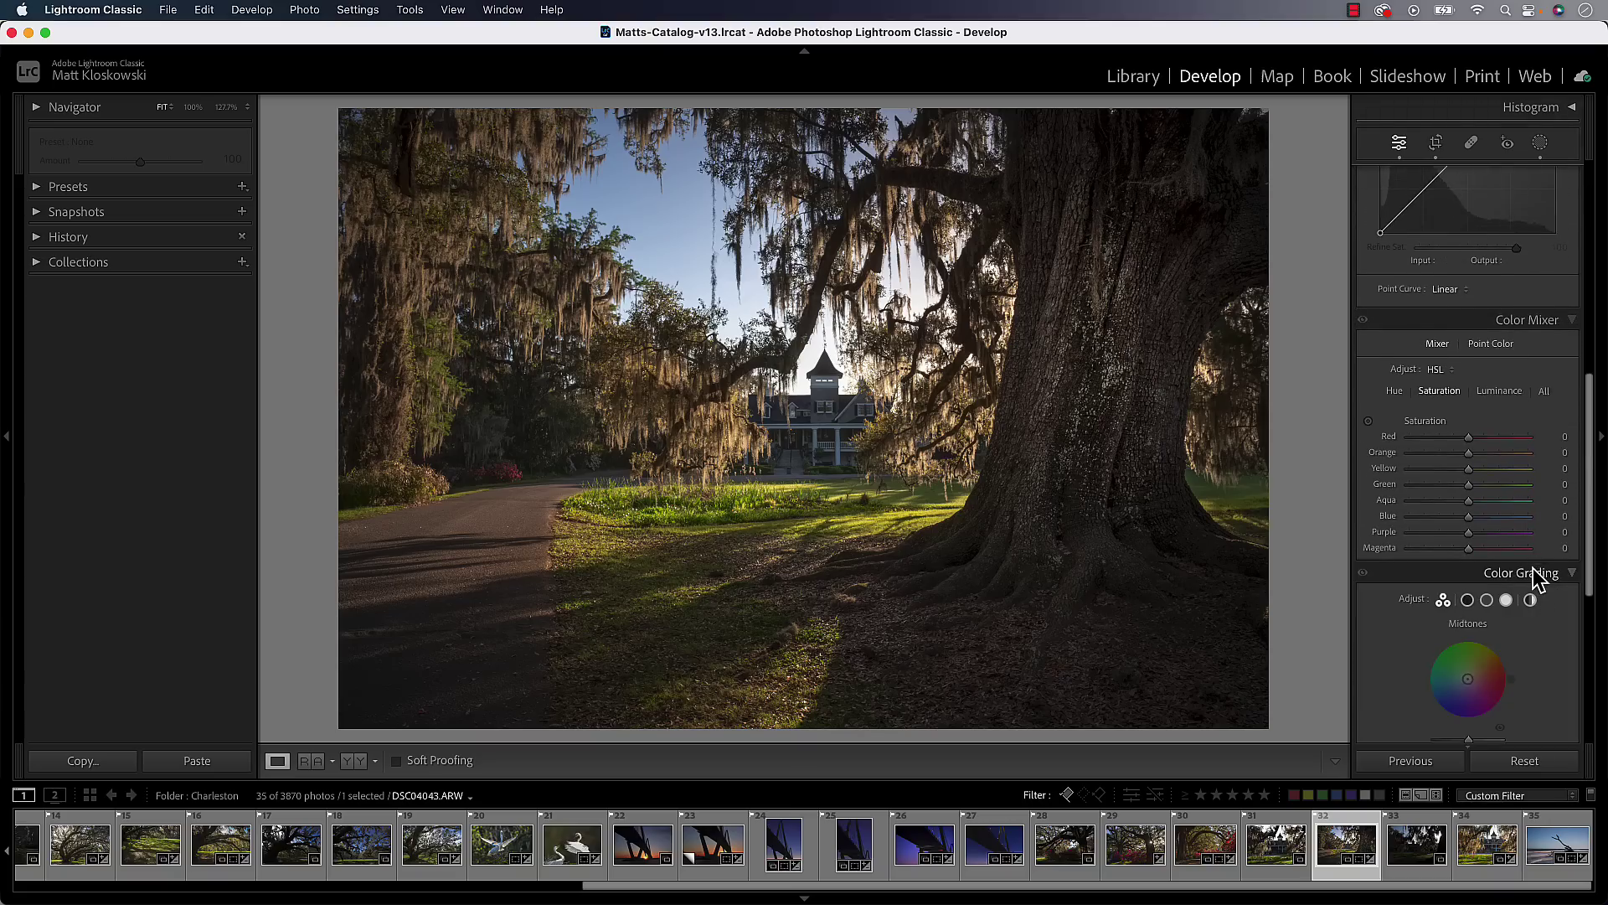
pyautogui.click(1537, 575)
pyautogui.scroll(10, 1491, 340)
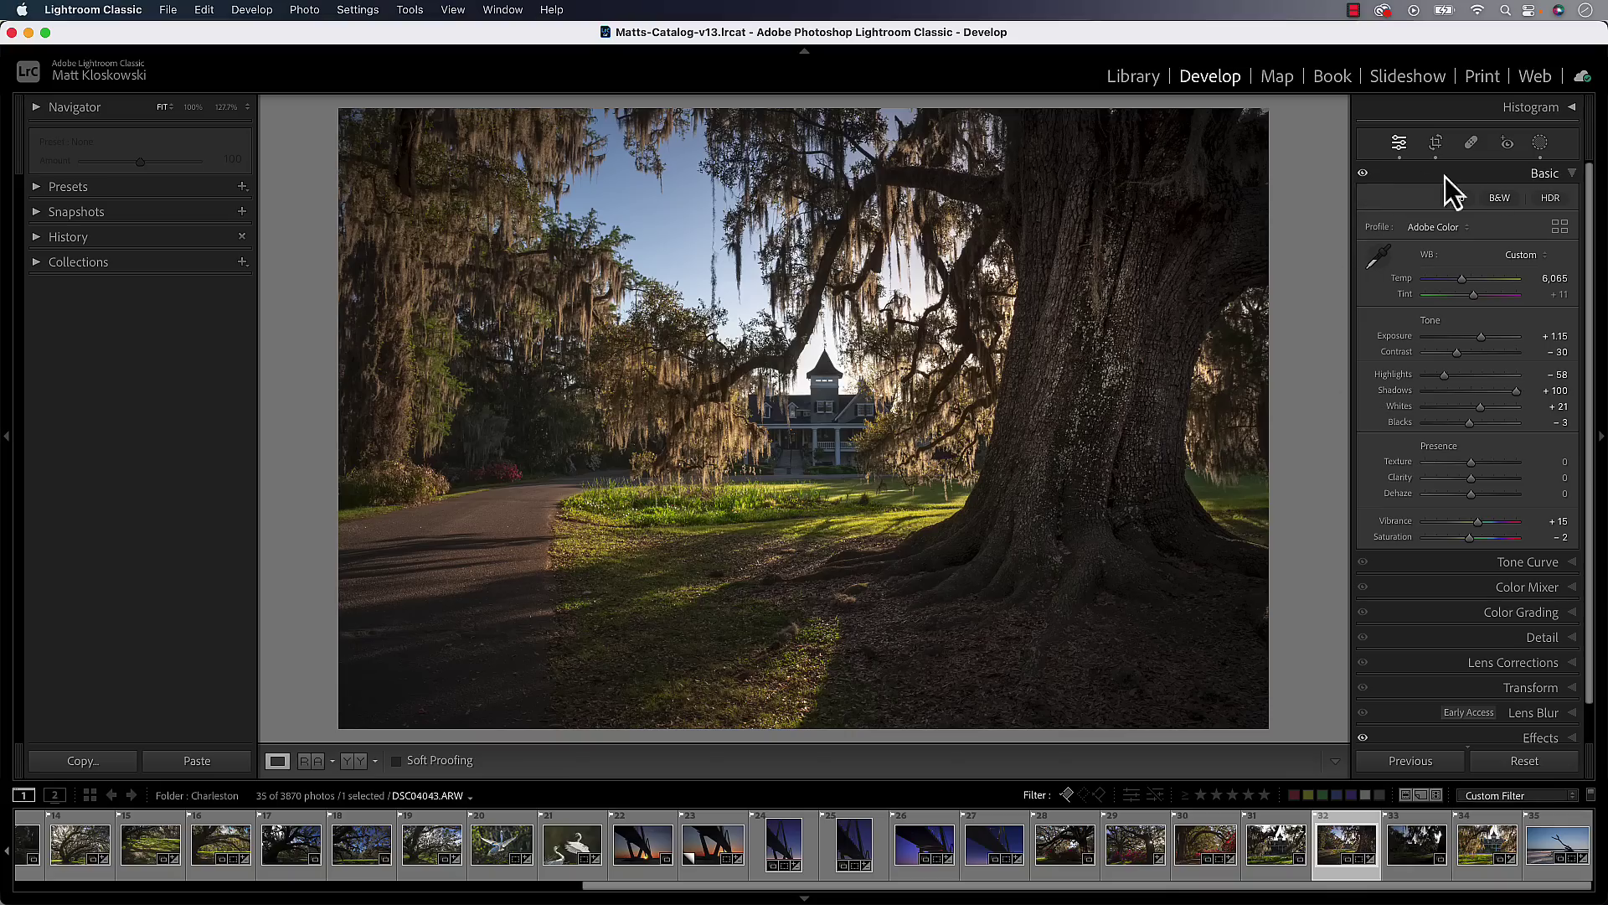
# Collapse the Basic panel, then toggle its adjustments off and back on to compare.
pyautogui.click(1545, 176)
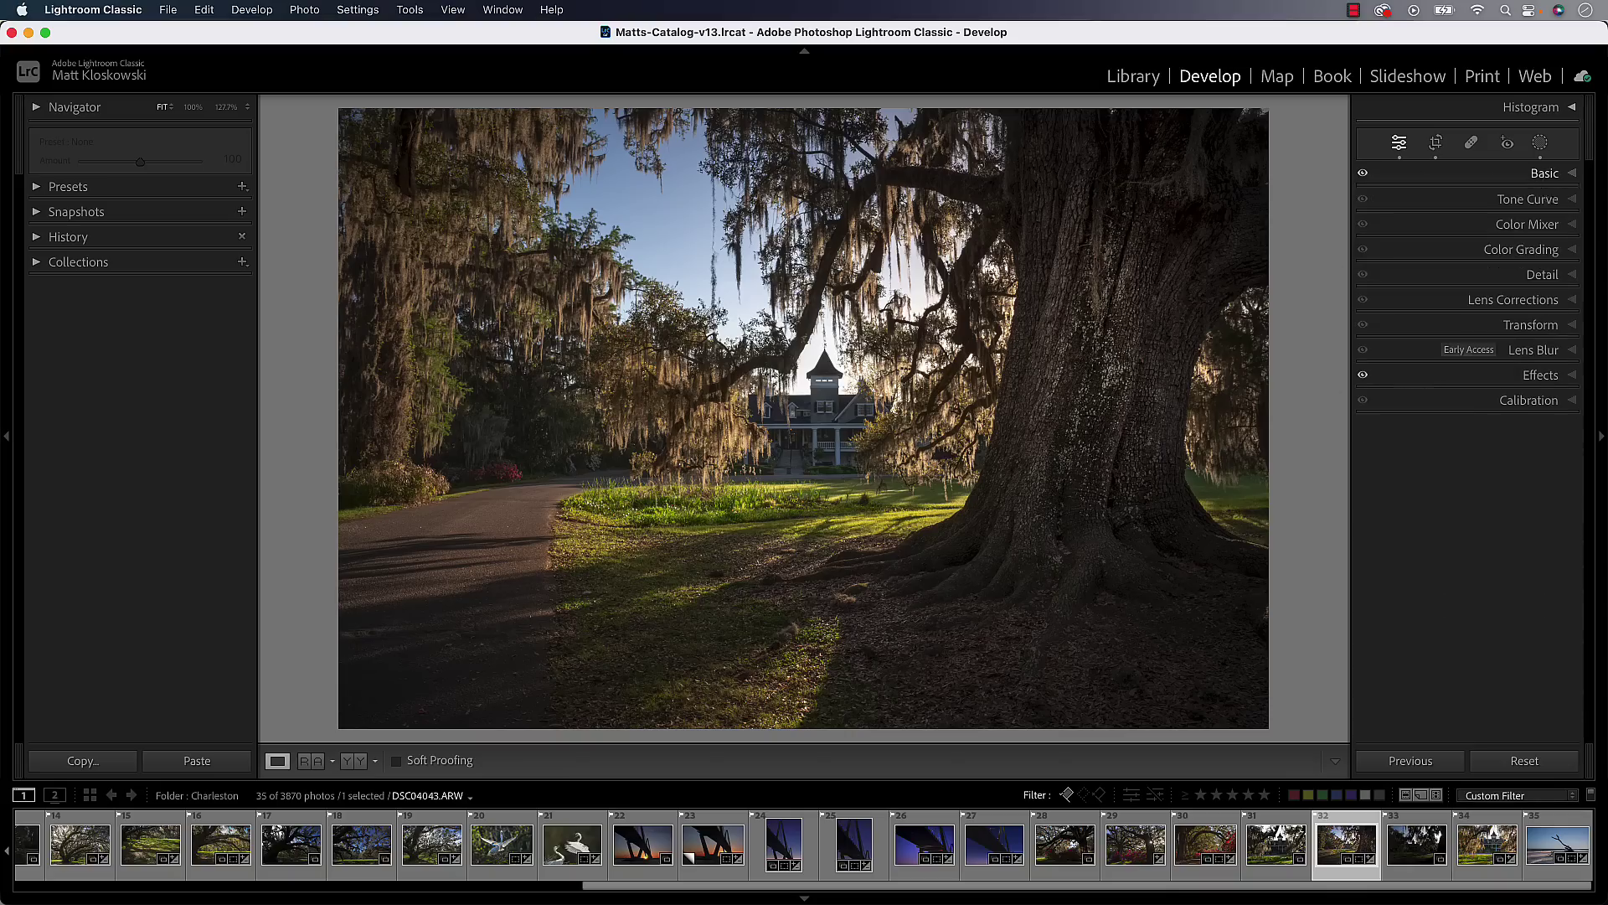
pyautogui.click(1363, 173)
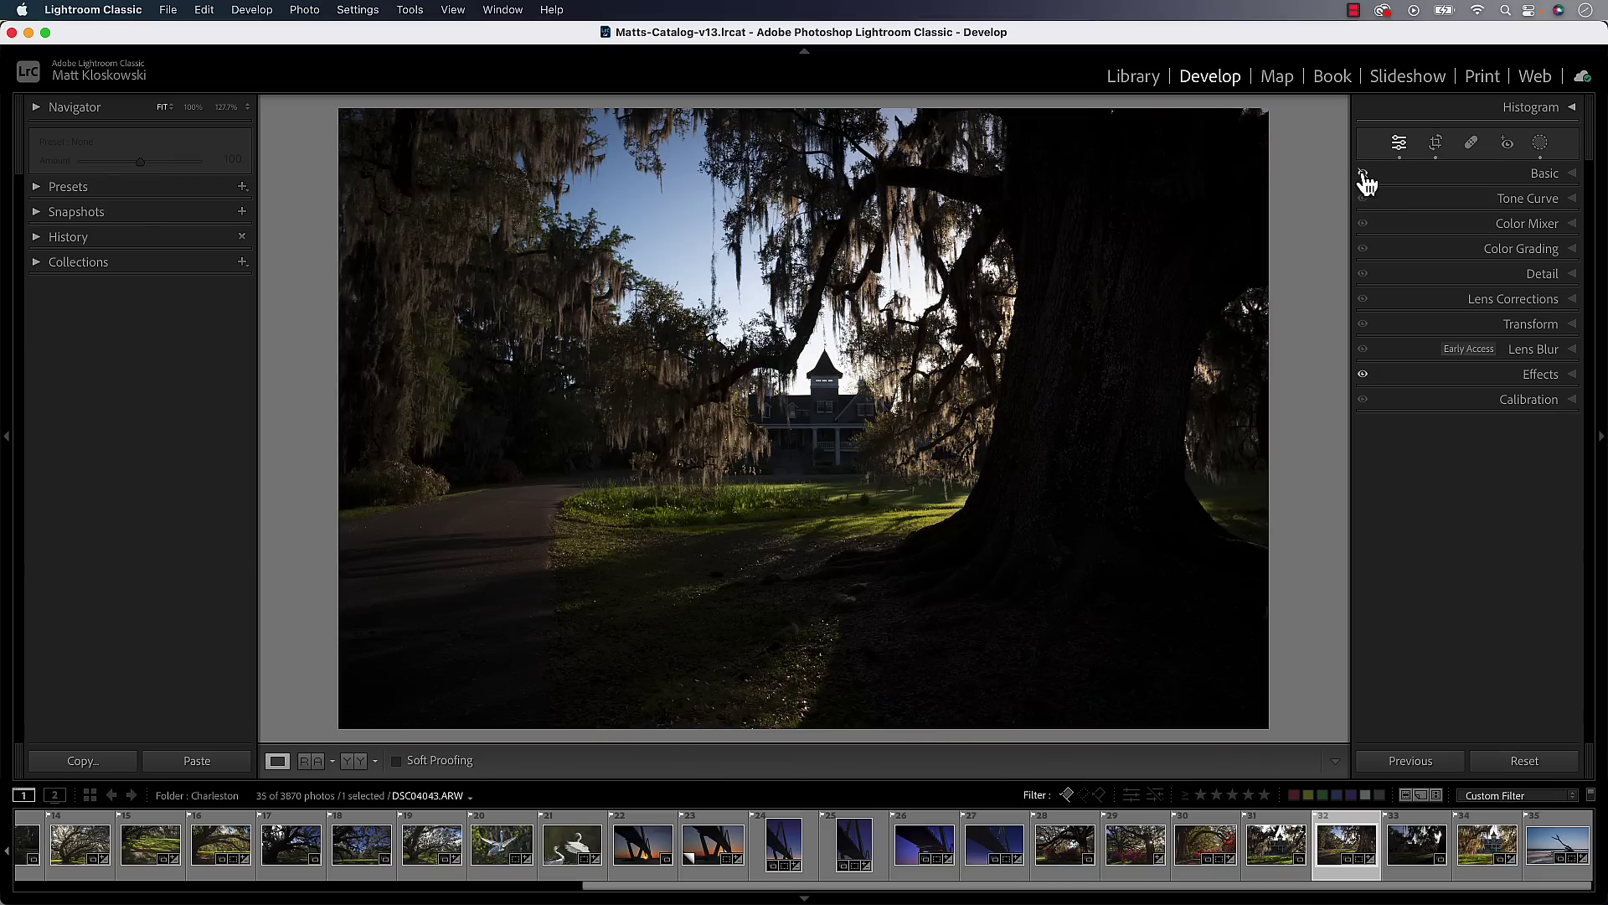
pyautogui.click(1363, 173)
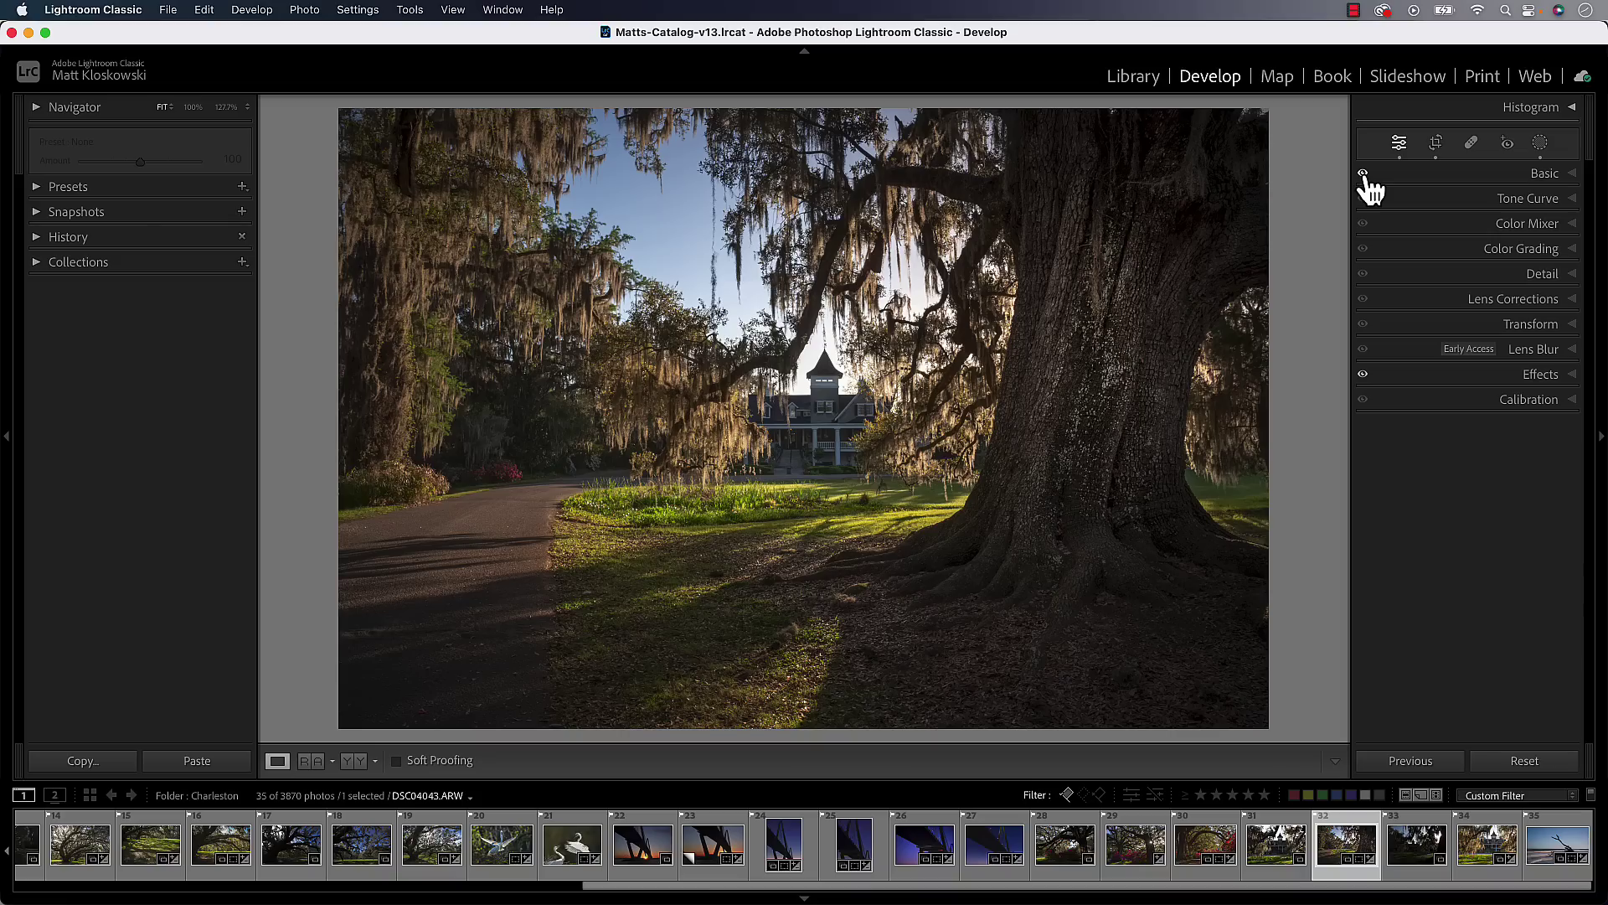
pyautogui.press('\\')
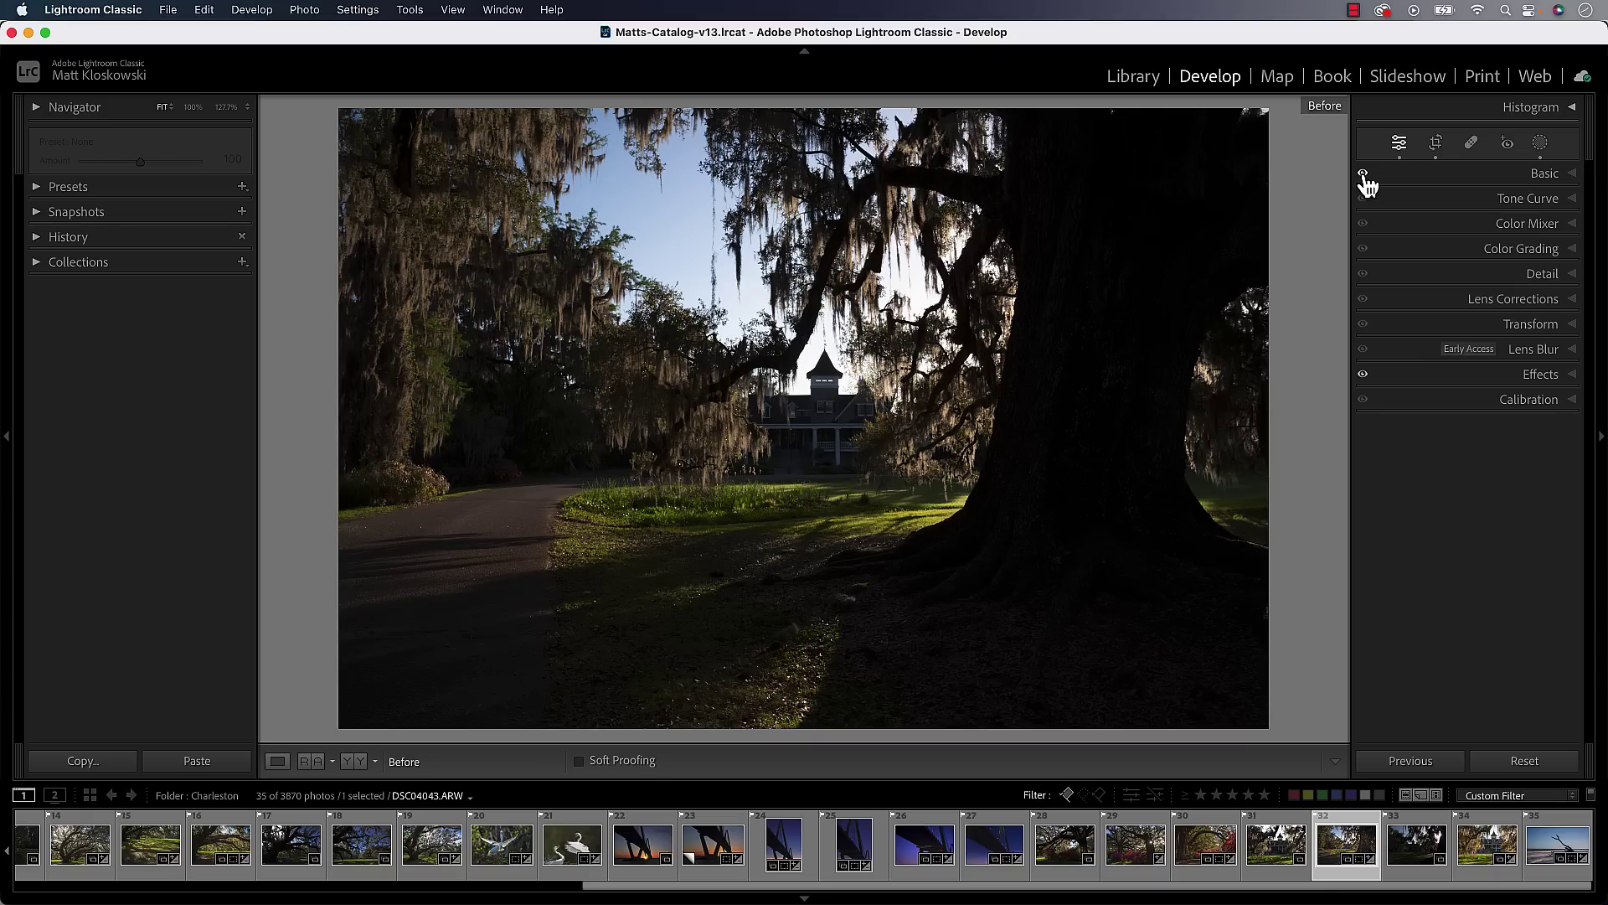
pyautogui.press('\\')
pyautogui.press('\\')
pyautogui.press('\\')
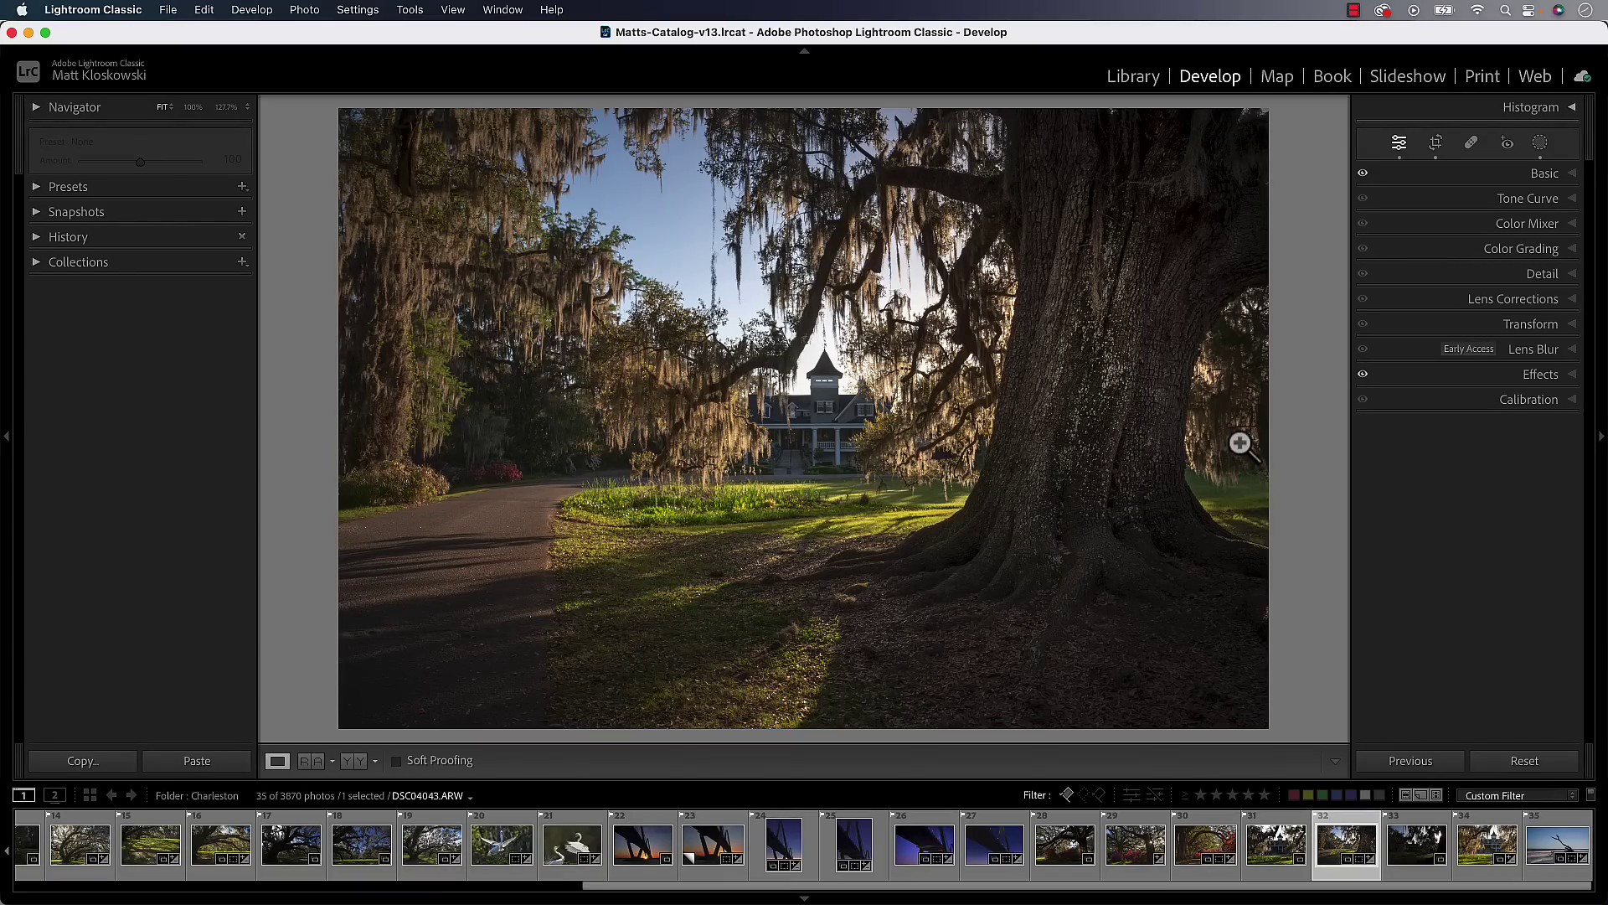
pyautogui.click(1568, 175)
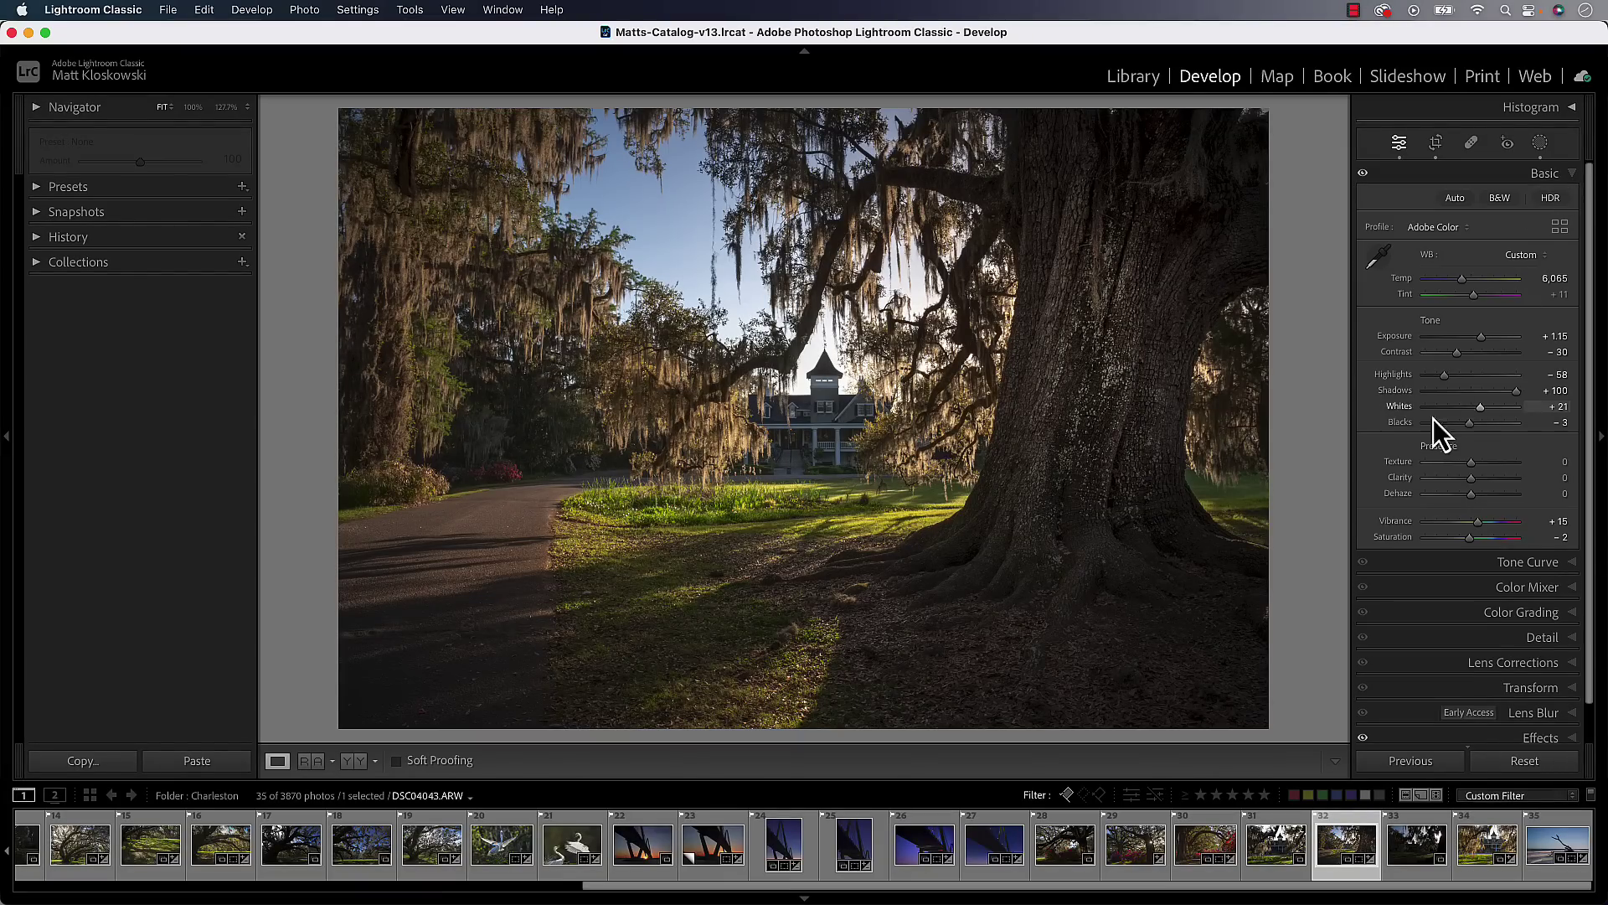
pyautogui.moveTo(1350, 444); pyautogui.dragTo(1288, 447)
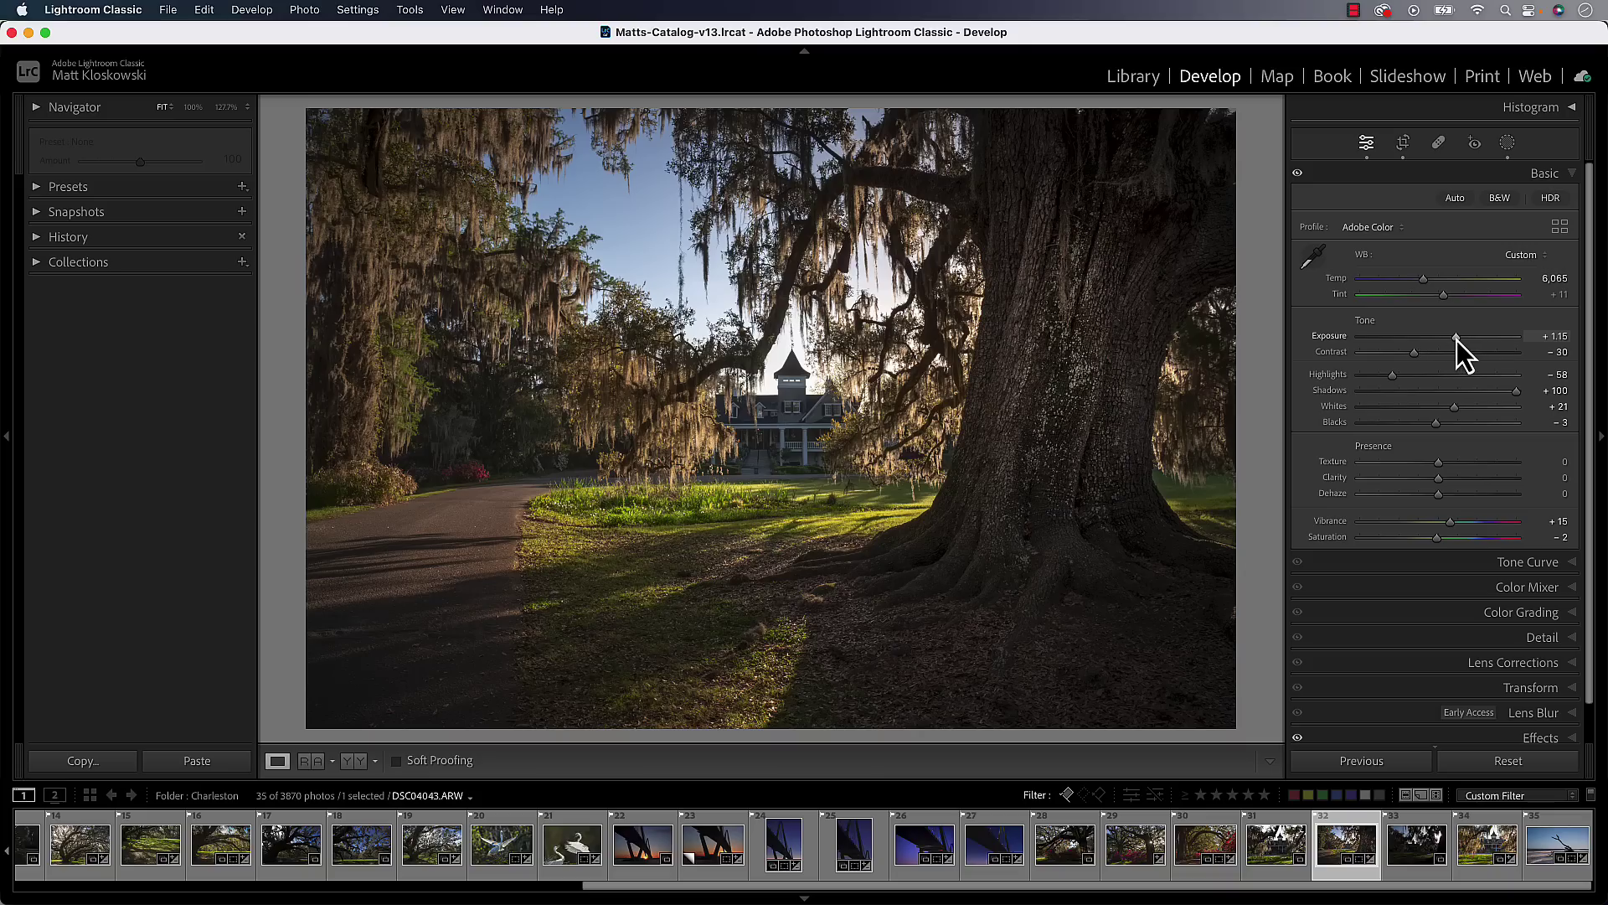
pyautogui.scroll(-5, 1456, 340)
pyautogui.moveTo(1436, 424)
pyautogui.mouseDown()
pyautogui.moveTo(1418, 426)
pyautogui.moveTo(1470, 425)
pyautogui.moveTo(1454, 427)
pyautogui.mouseUp()
pyautogui.press('super+z')
pyautogui.moveTo(1283, 427); pyautogui.dragTo(1324, 423)
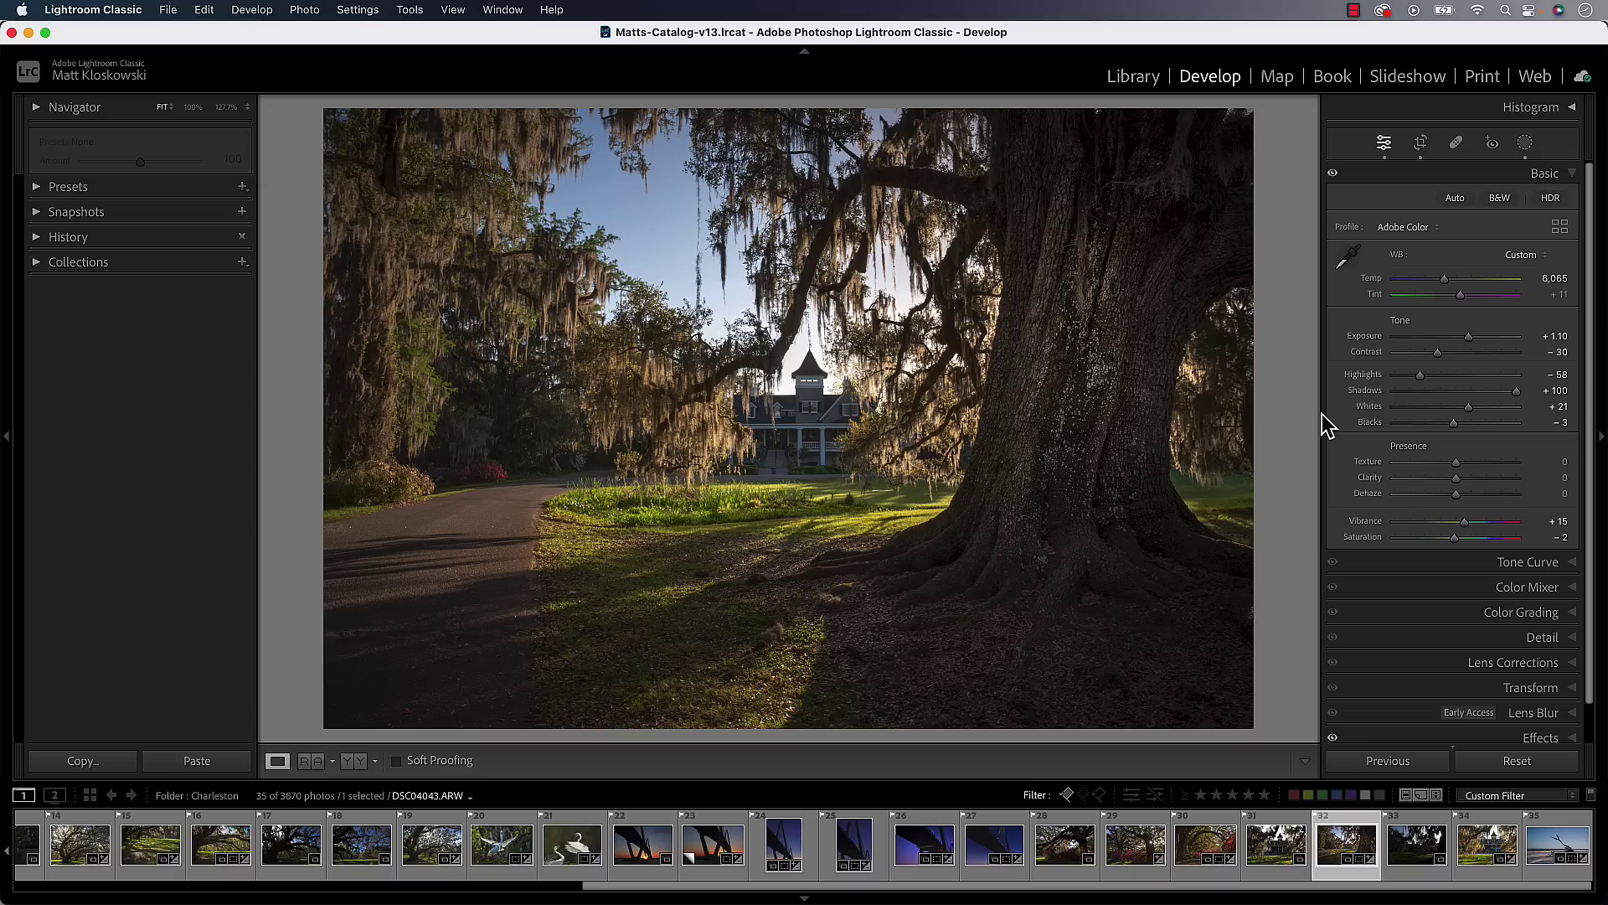
# Reveal the Reset labels with Option, then resize the right panel wider, narrower and finally slightly wider.
pyautogui.press('alt')
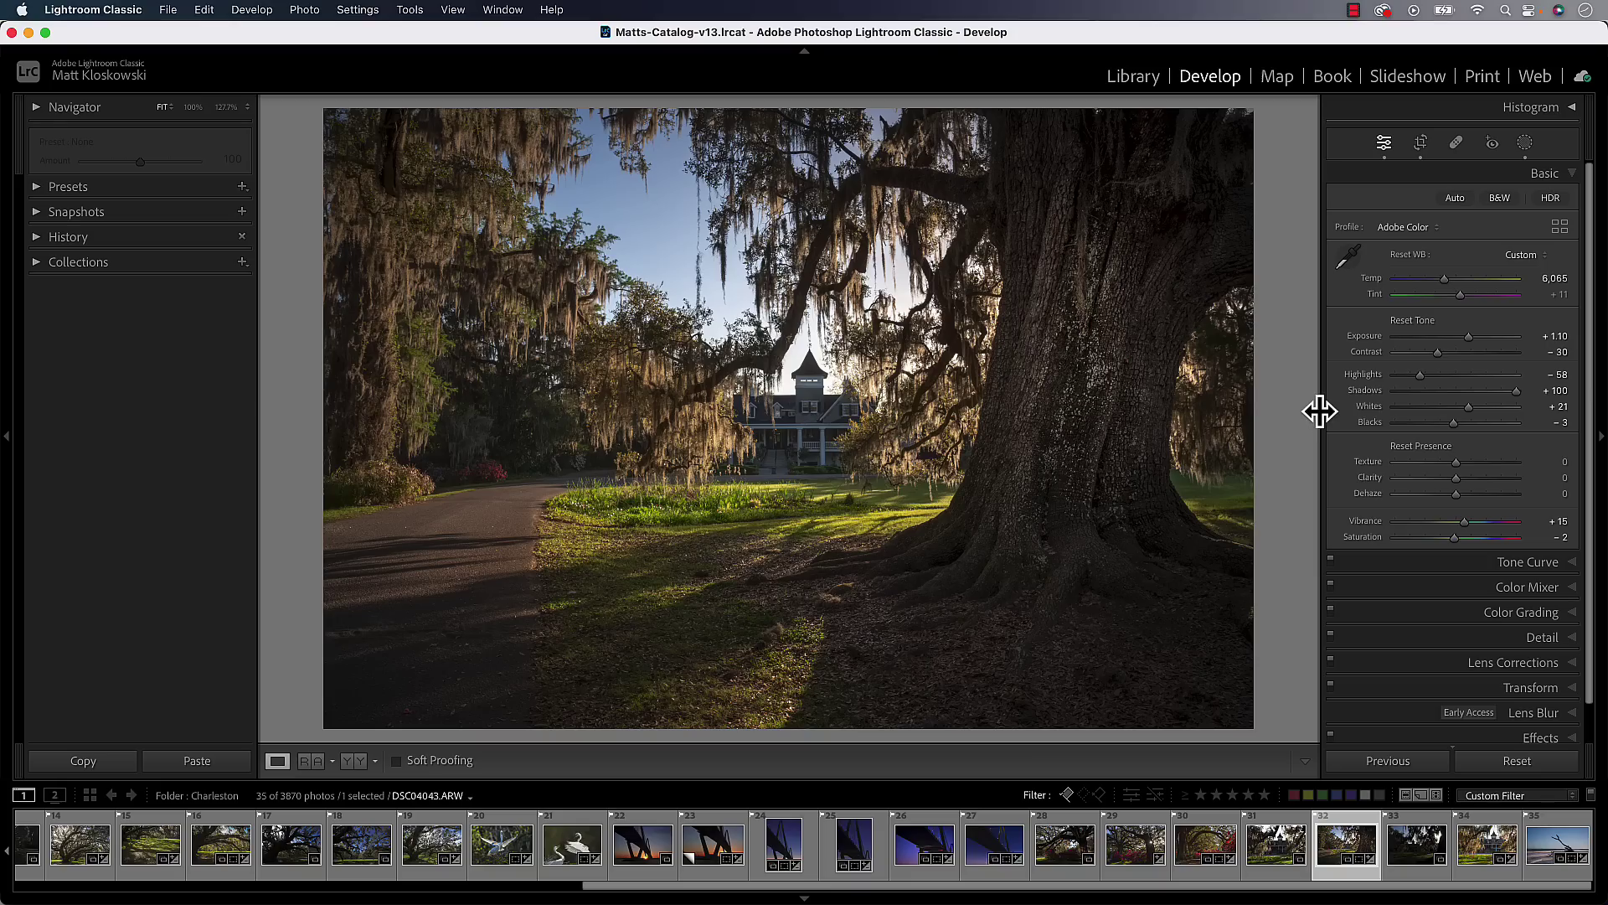
pyautogui.moveTo(1321, 405); pyautogui.dragTo(662, 427)
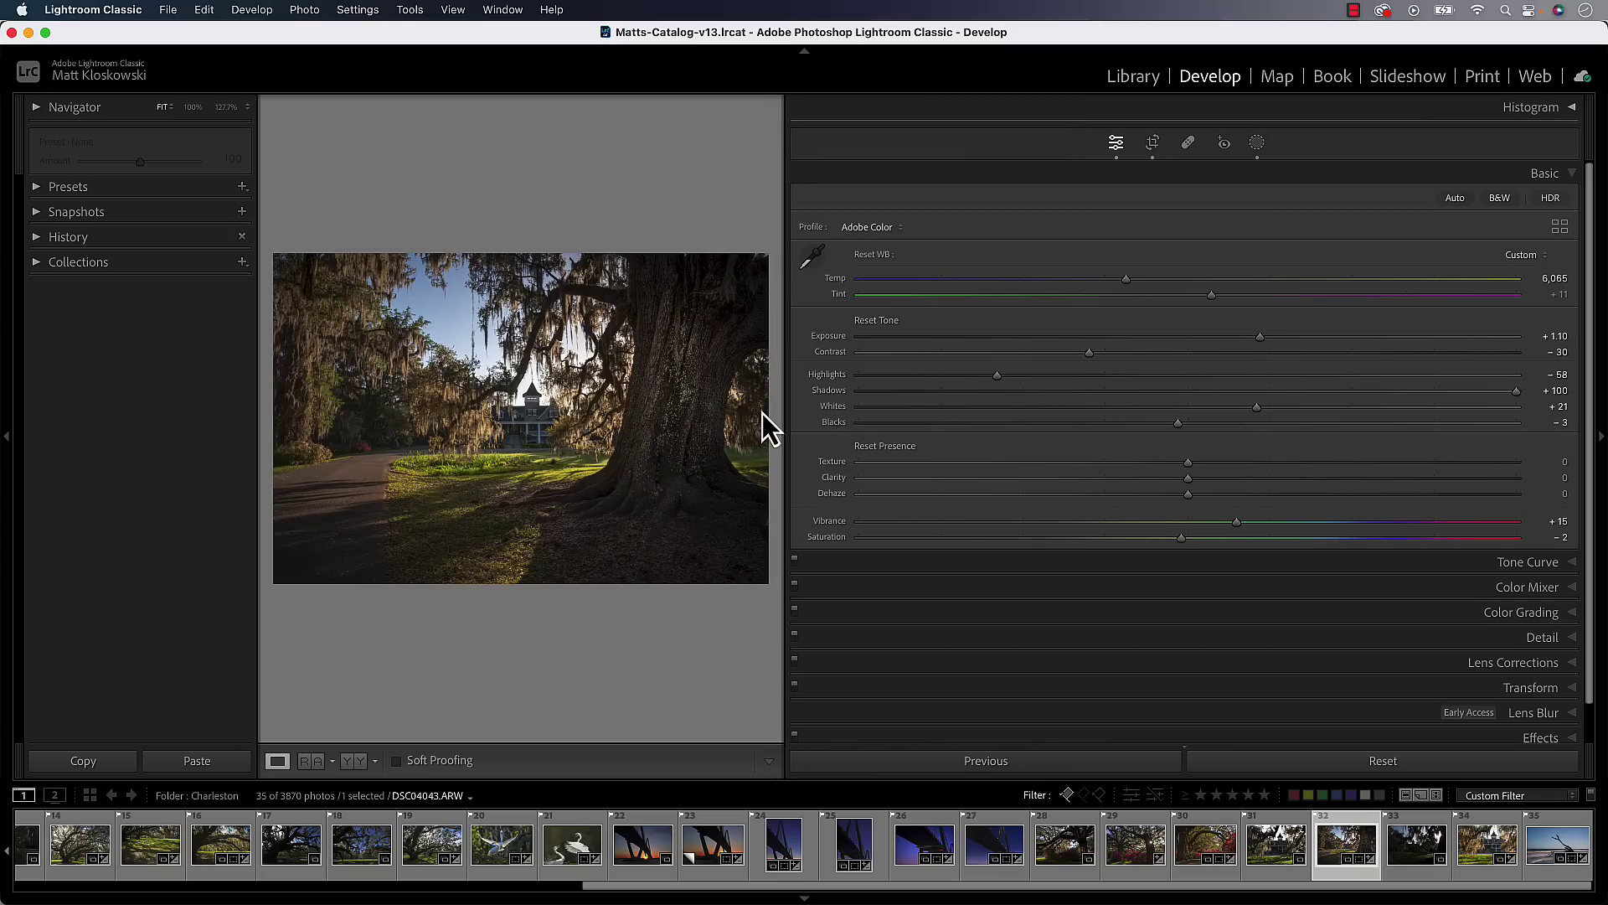
pyautogui.moveTo(763, 414); pyautogui.dragTo(1312, 390)
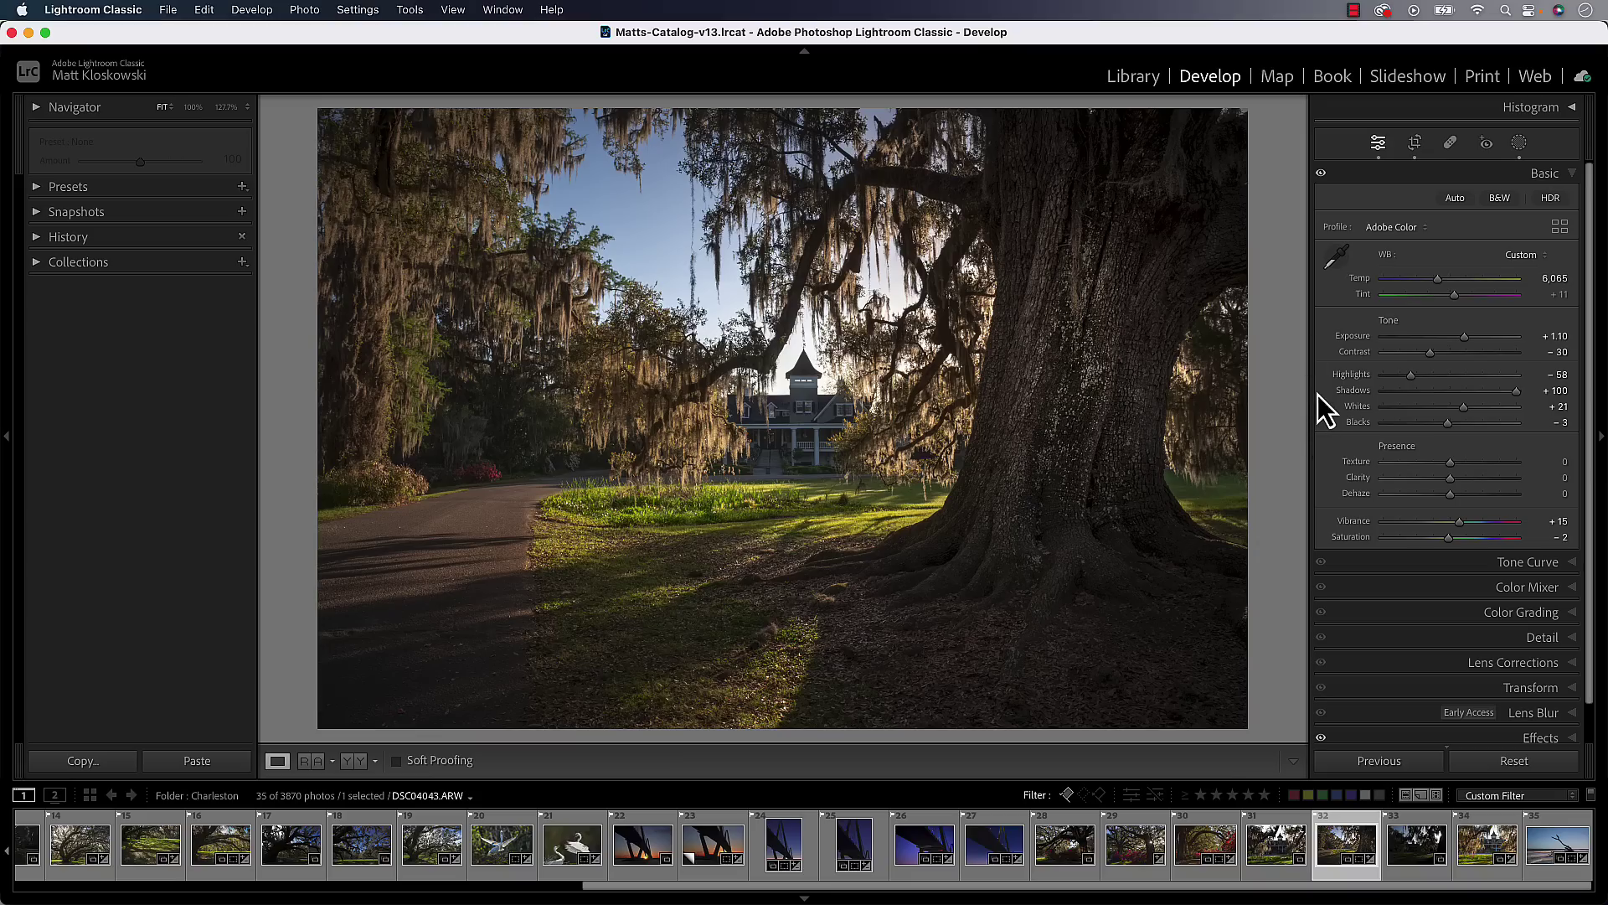
pyautogui.press('alt')
pyautogui.moveTo(1284, 392)
pyautogui.mouseDown()
pyautogui.moveTo(1242, 394)
pyautogui.moveTo(1274, 397)
pyautogui.mouseUp()
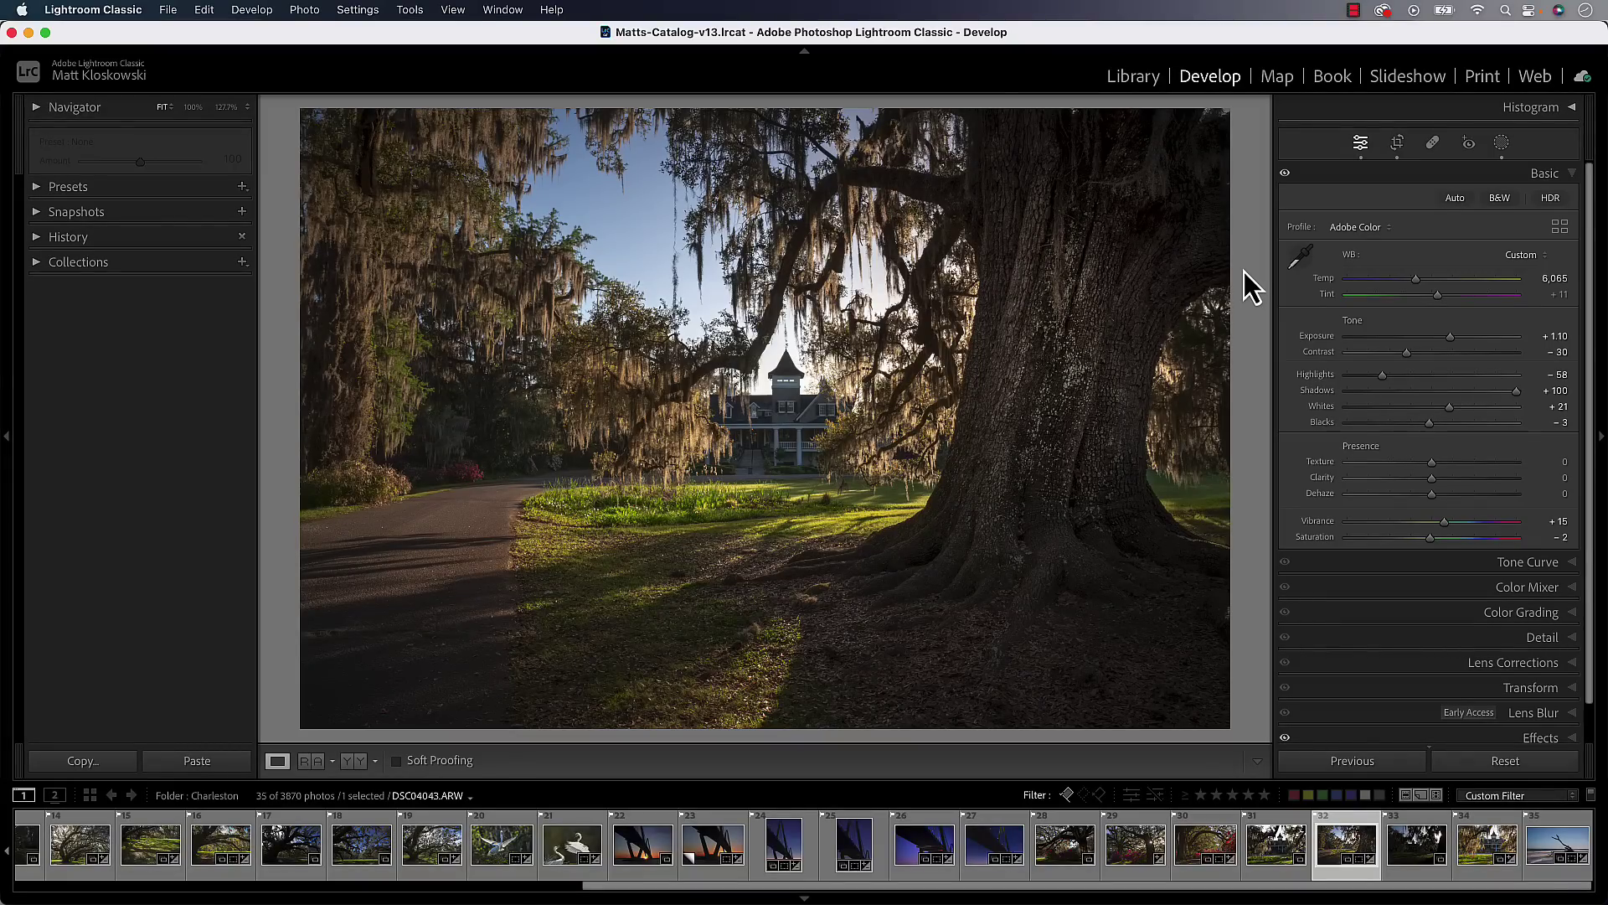
# Cycle the Loupe info overlay with I, ending on Info 1 with DSC04043.ARW, capture date and 5825 x 3884.
pyautogui.press('i')
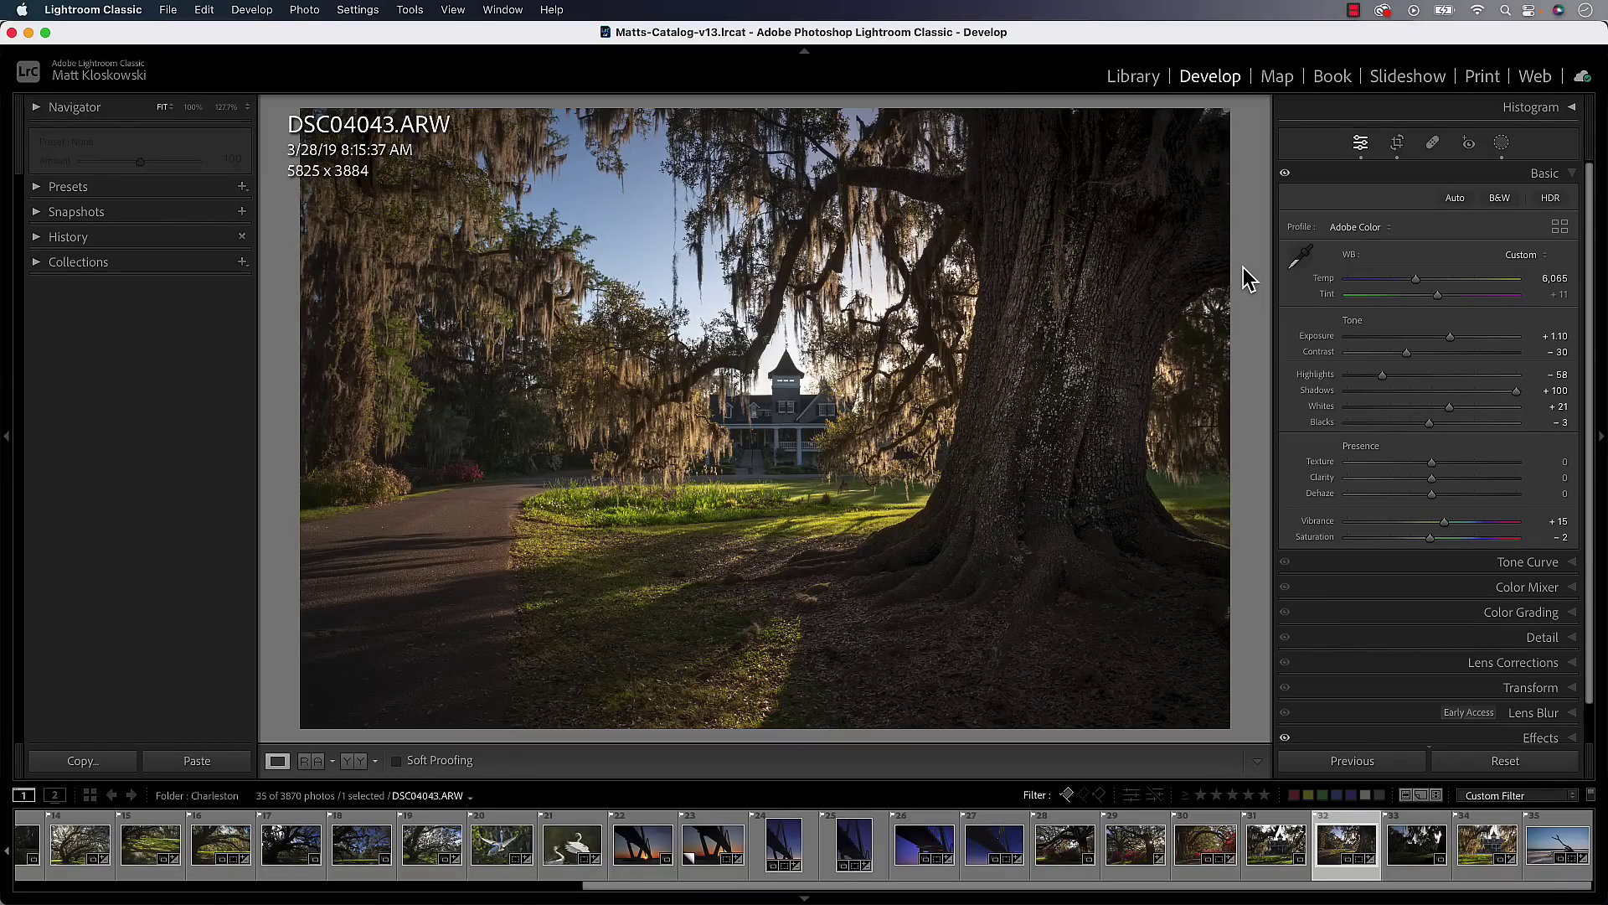
pyautogui.press('i')
pyautogui.press('i')
pyautogui.press('i')
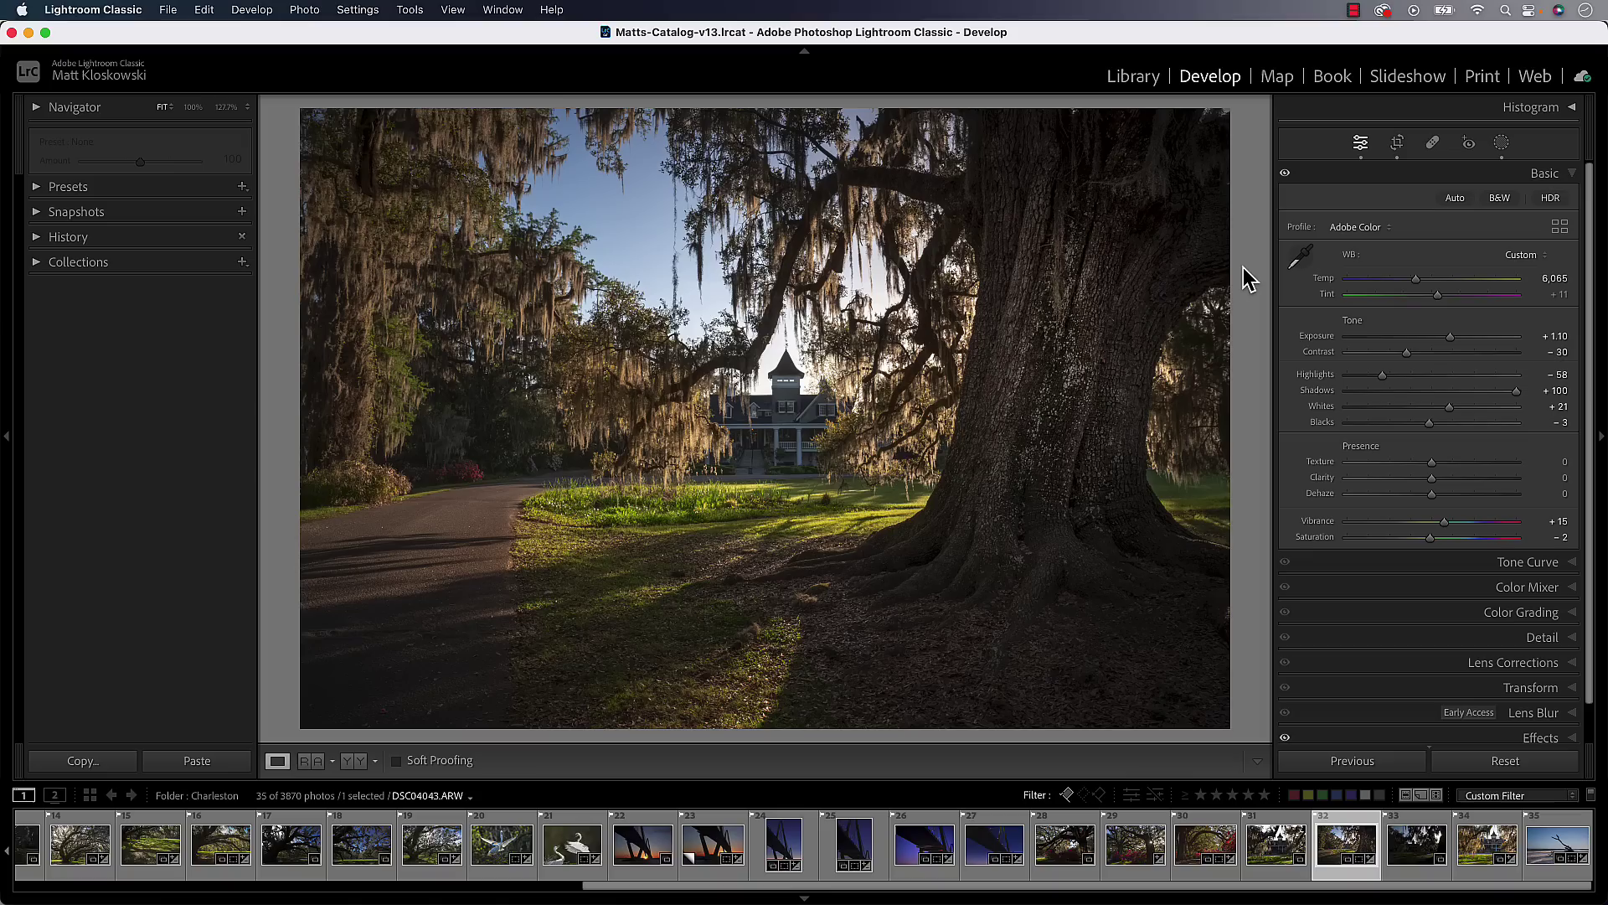
pyautogui.press('i')
pyautogui.press('i')
pyautogui.press('i')
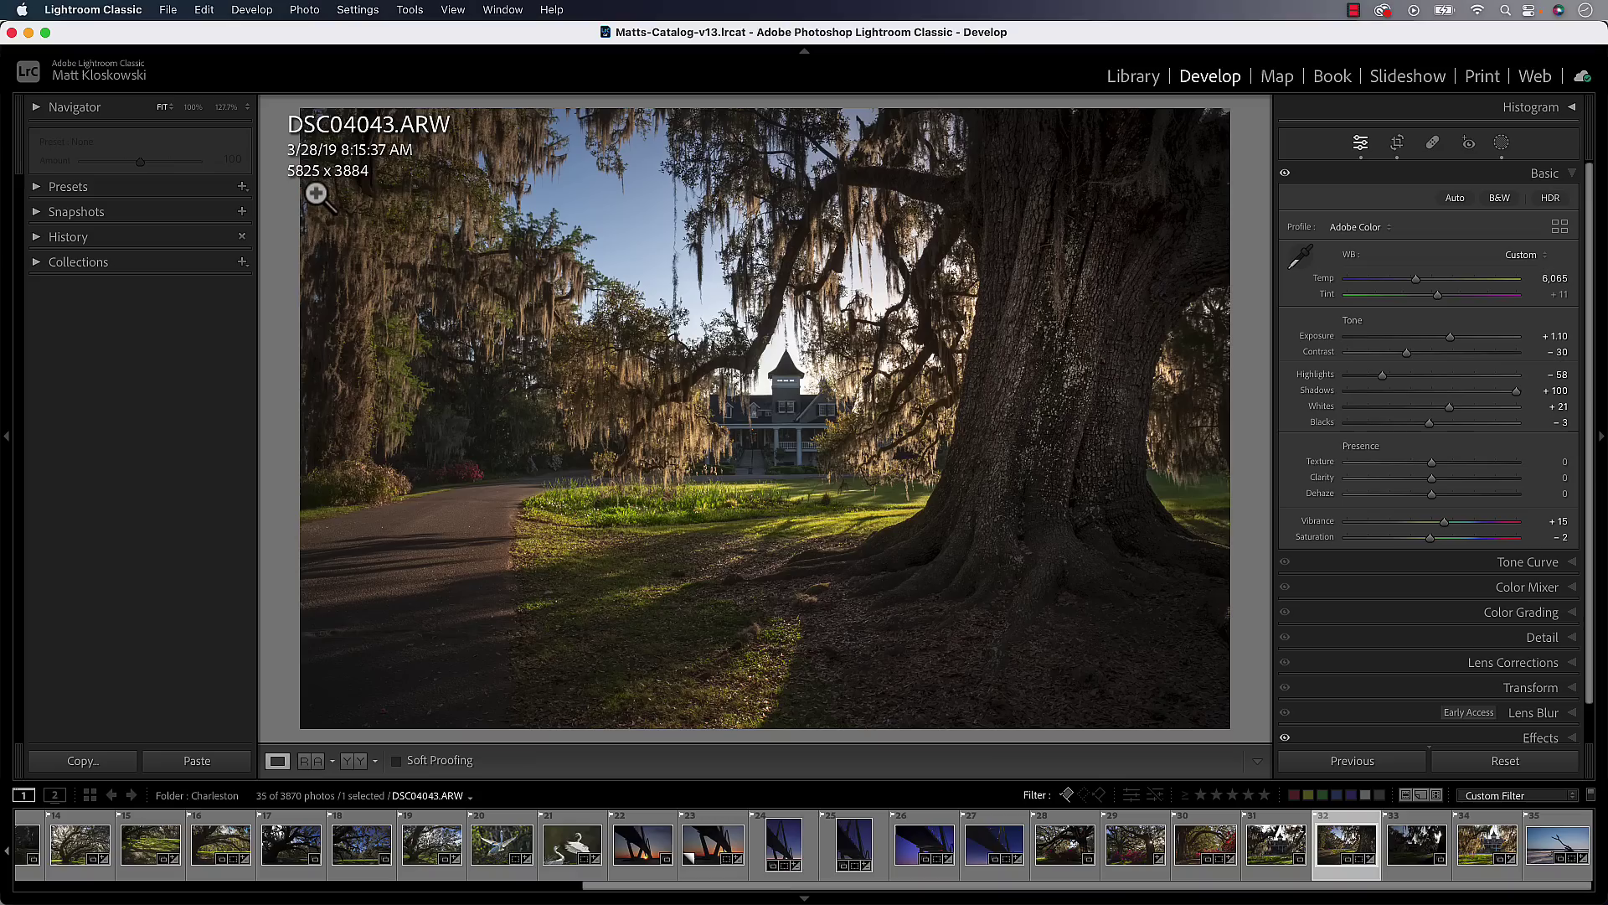
# In View Options, set Loupe Info 1's second line to Common Photo Settings.
pyautogui.click(453, 10)
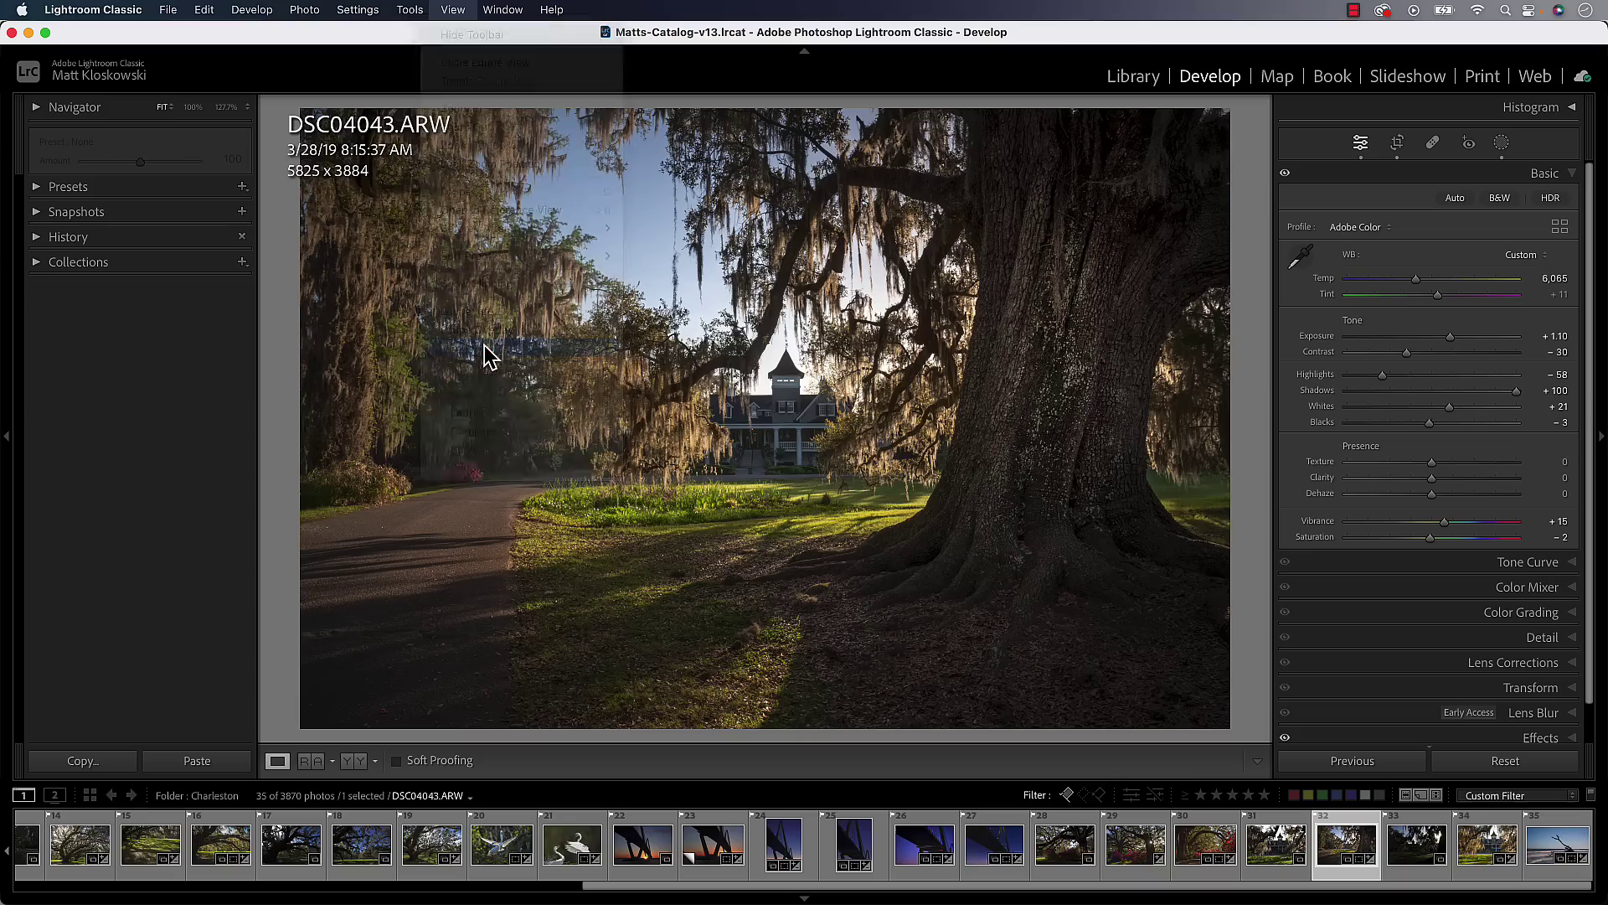
pyautogui.moveTo(890, 189); pyautogui.dragTo(862, 177)
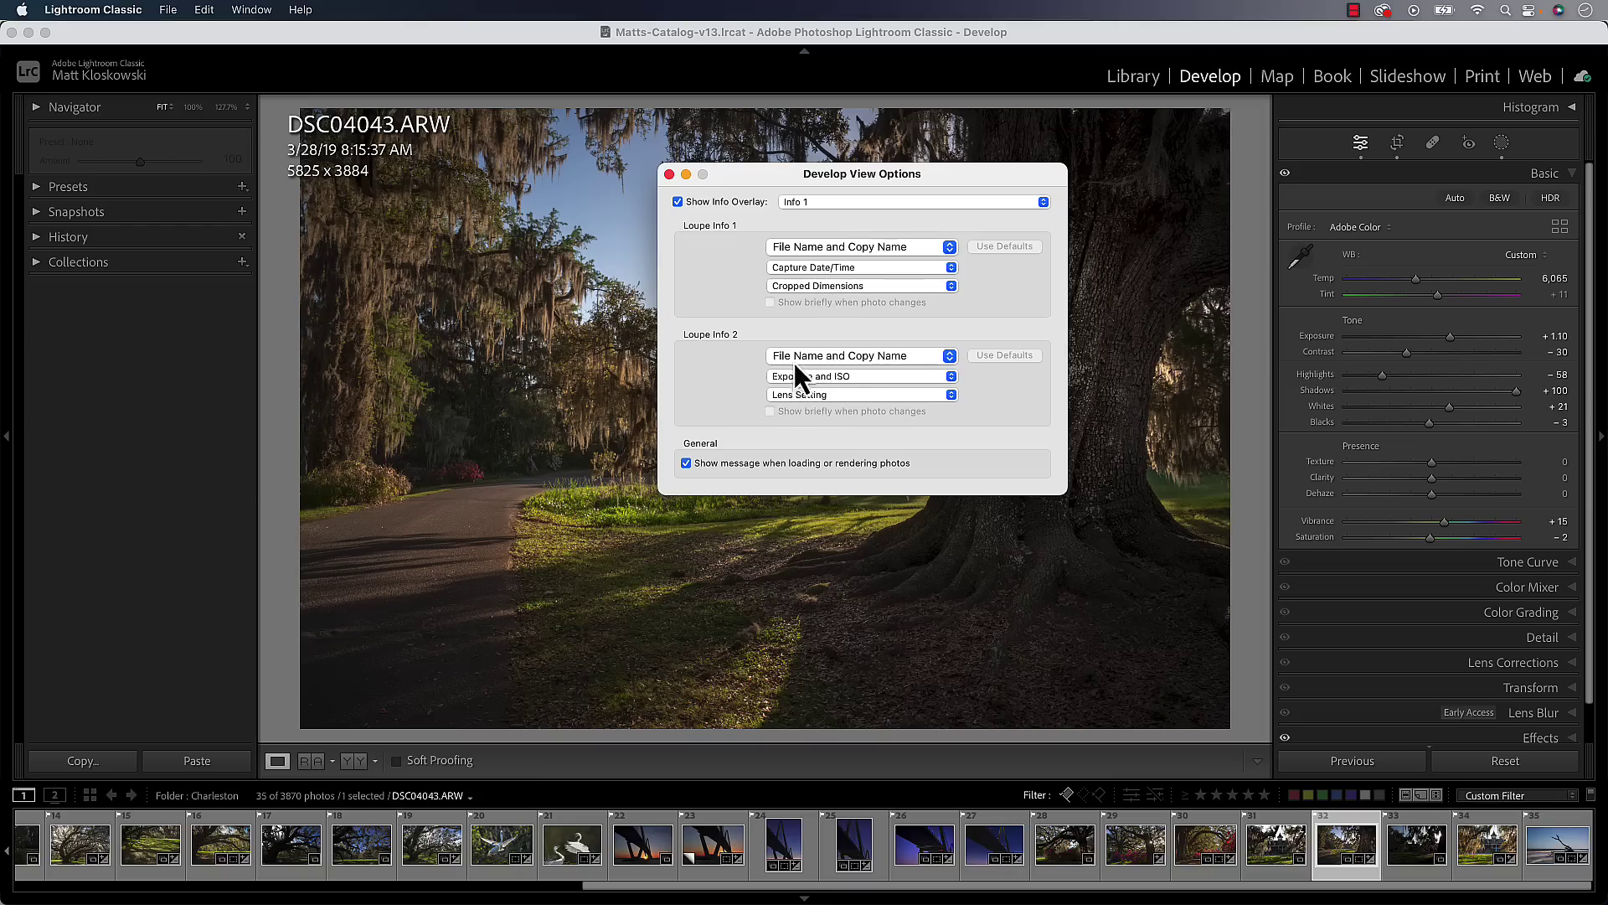
pyautogui.click(813, 270)
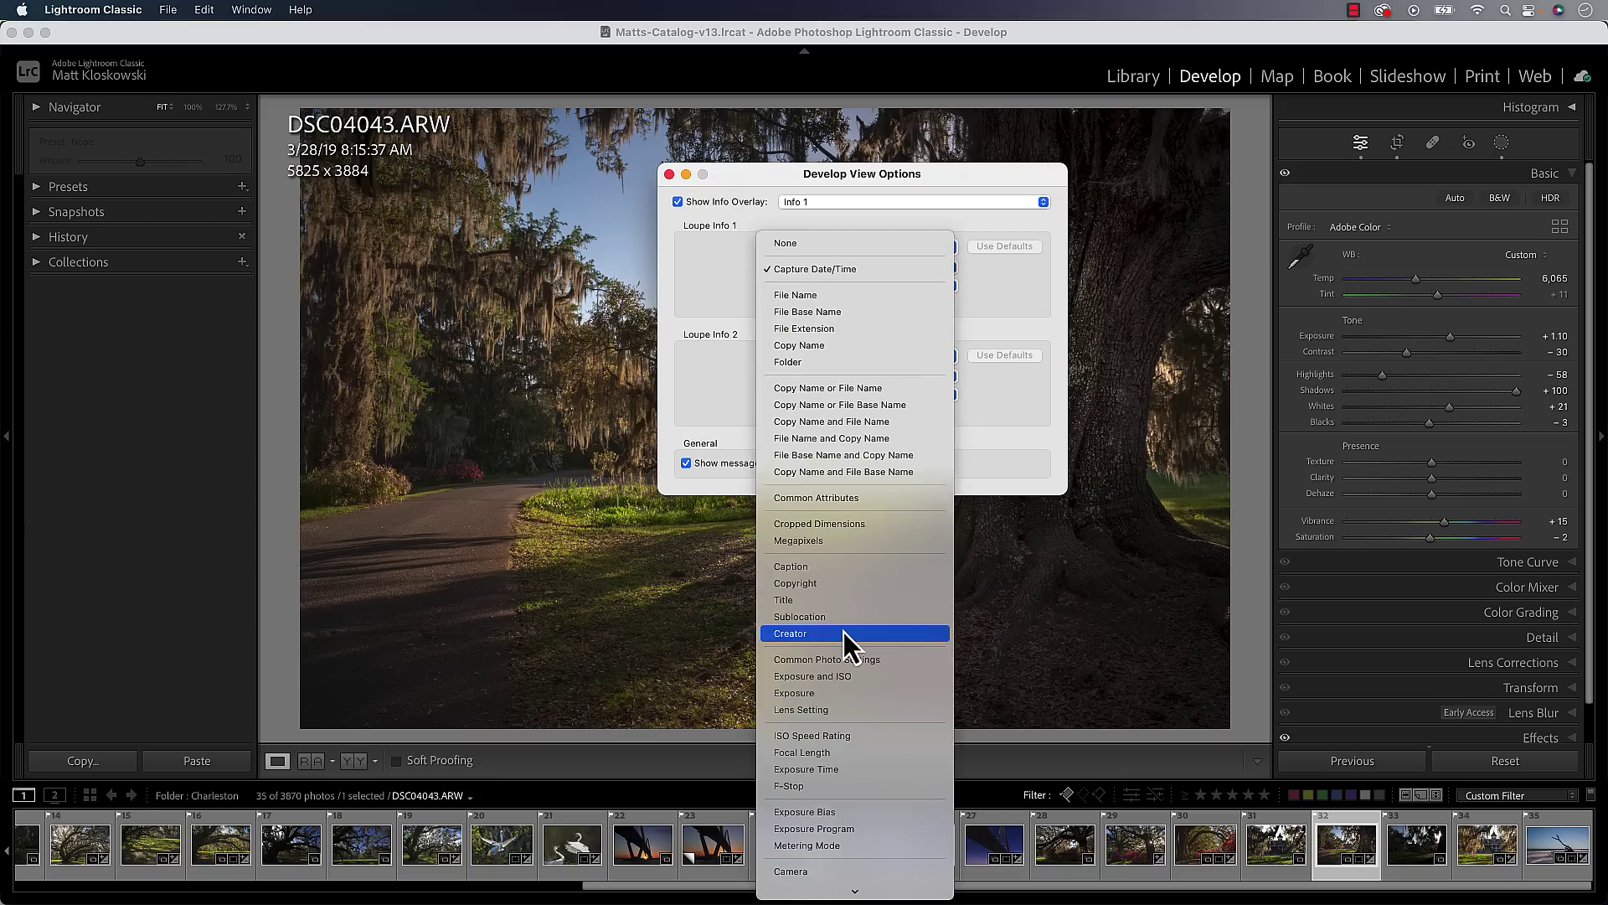
pyautogui.click(842, 661)
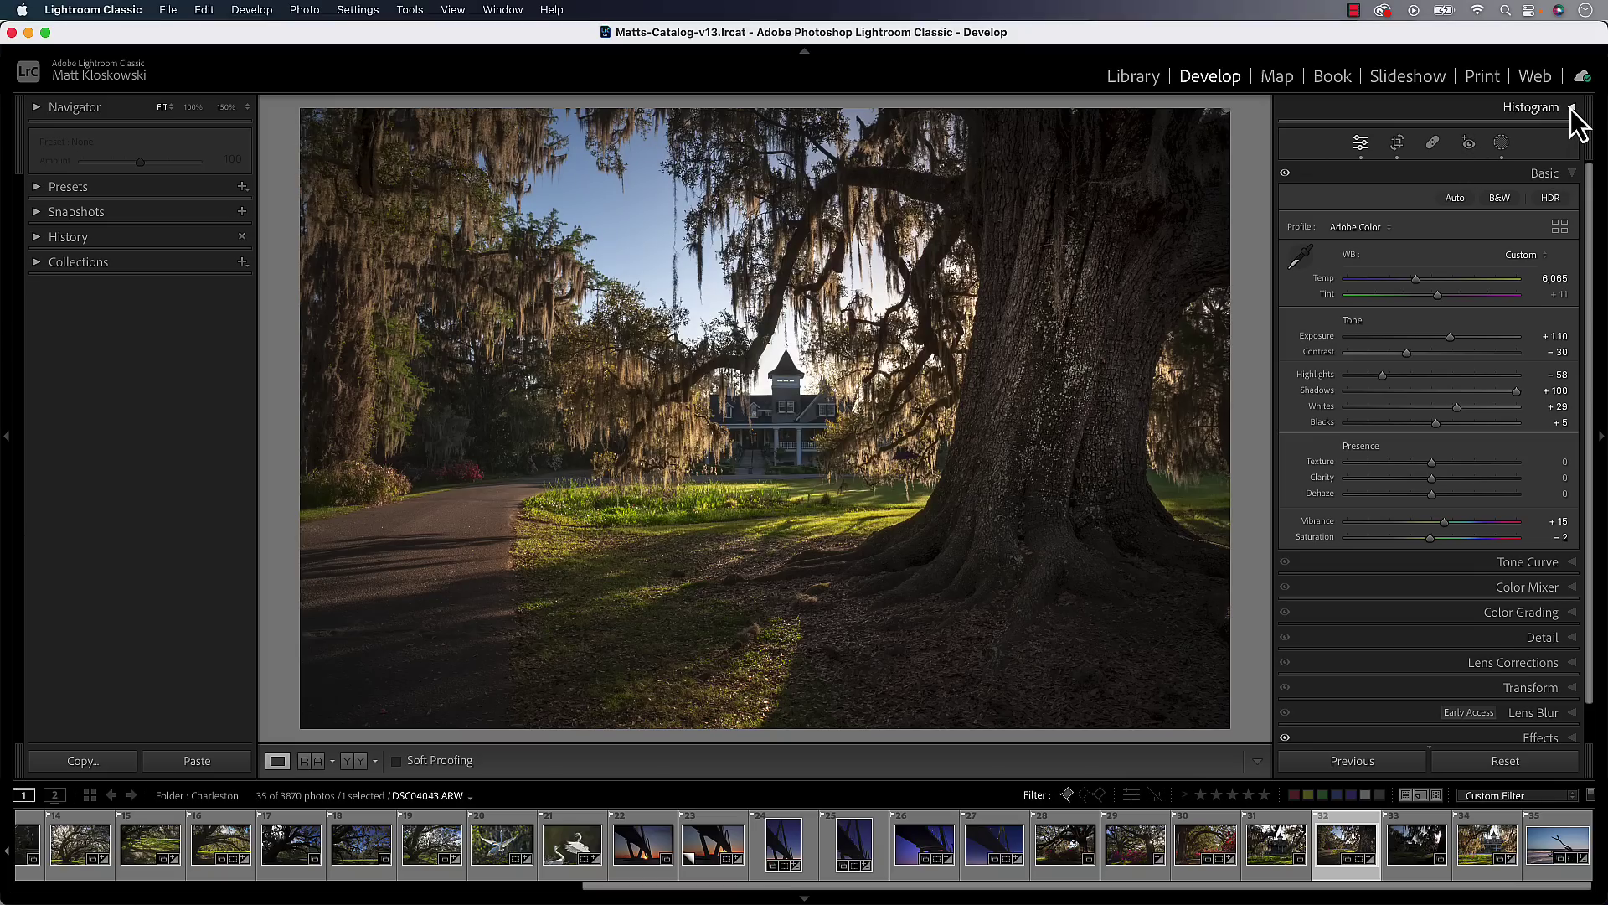
pyautogui.click(1571, 107)
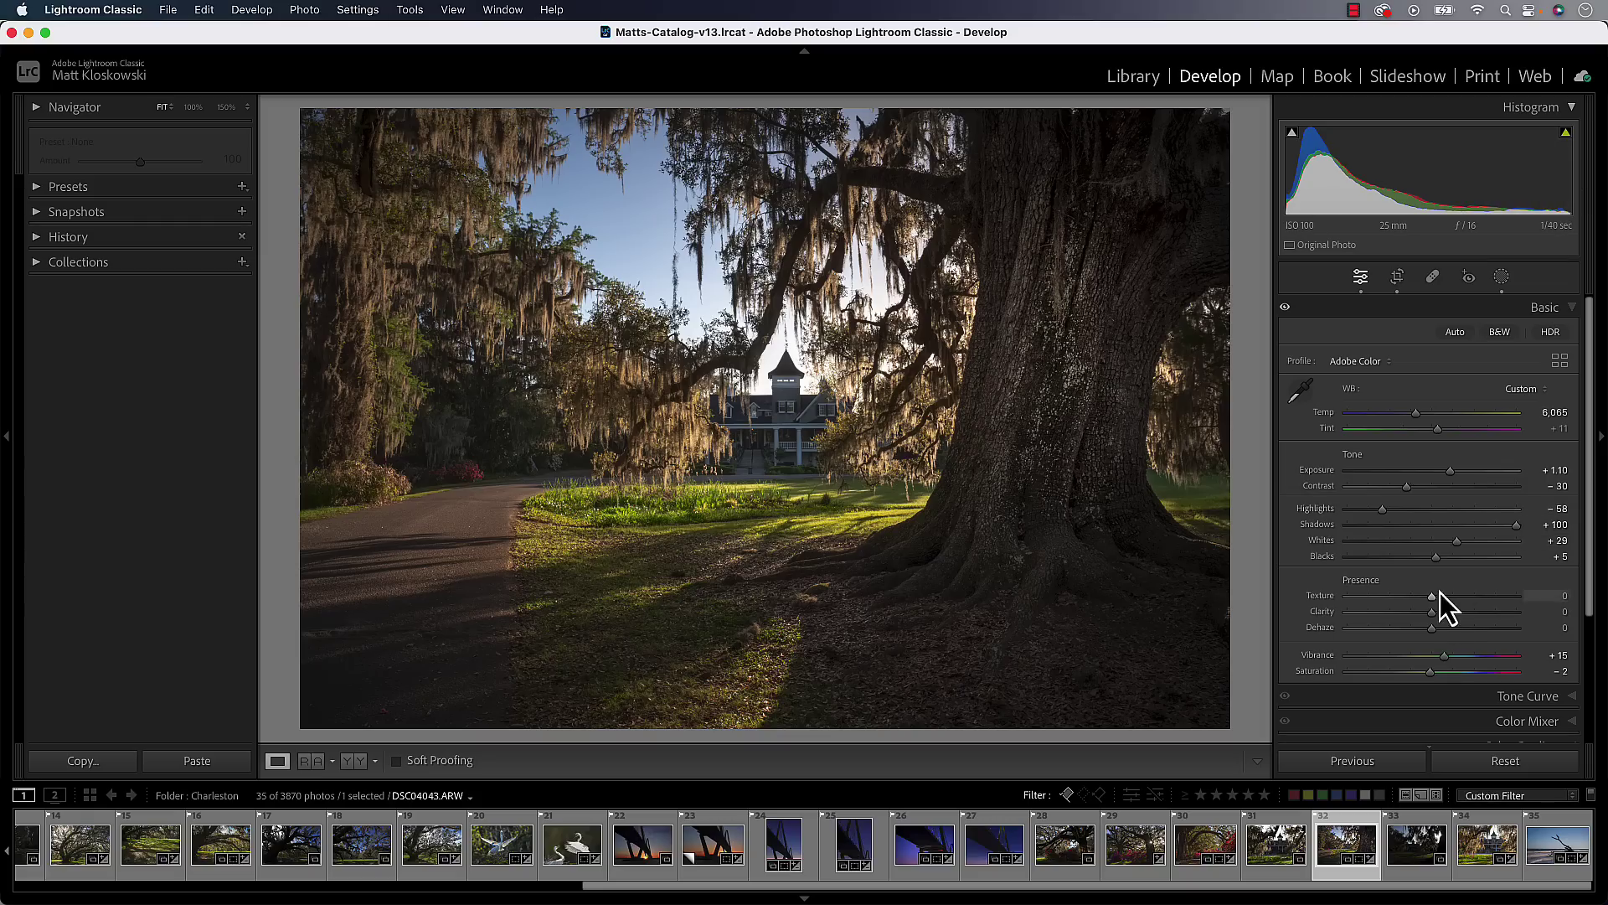
pyautogui.click(1566, 108)
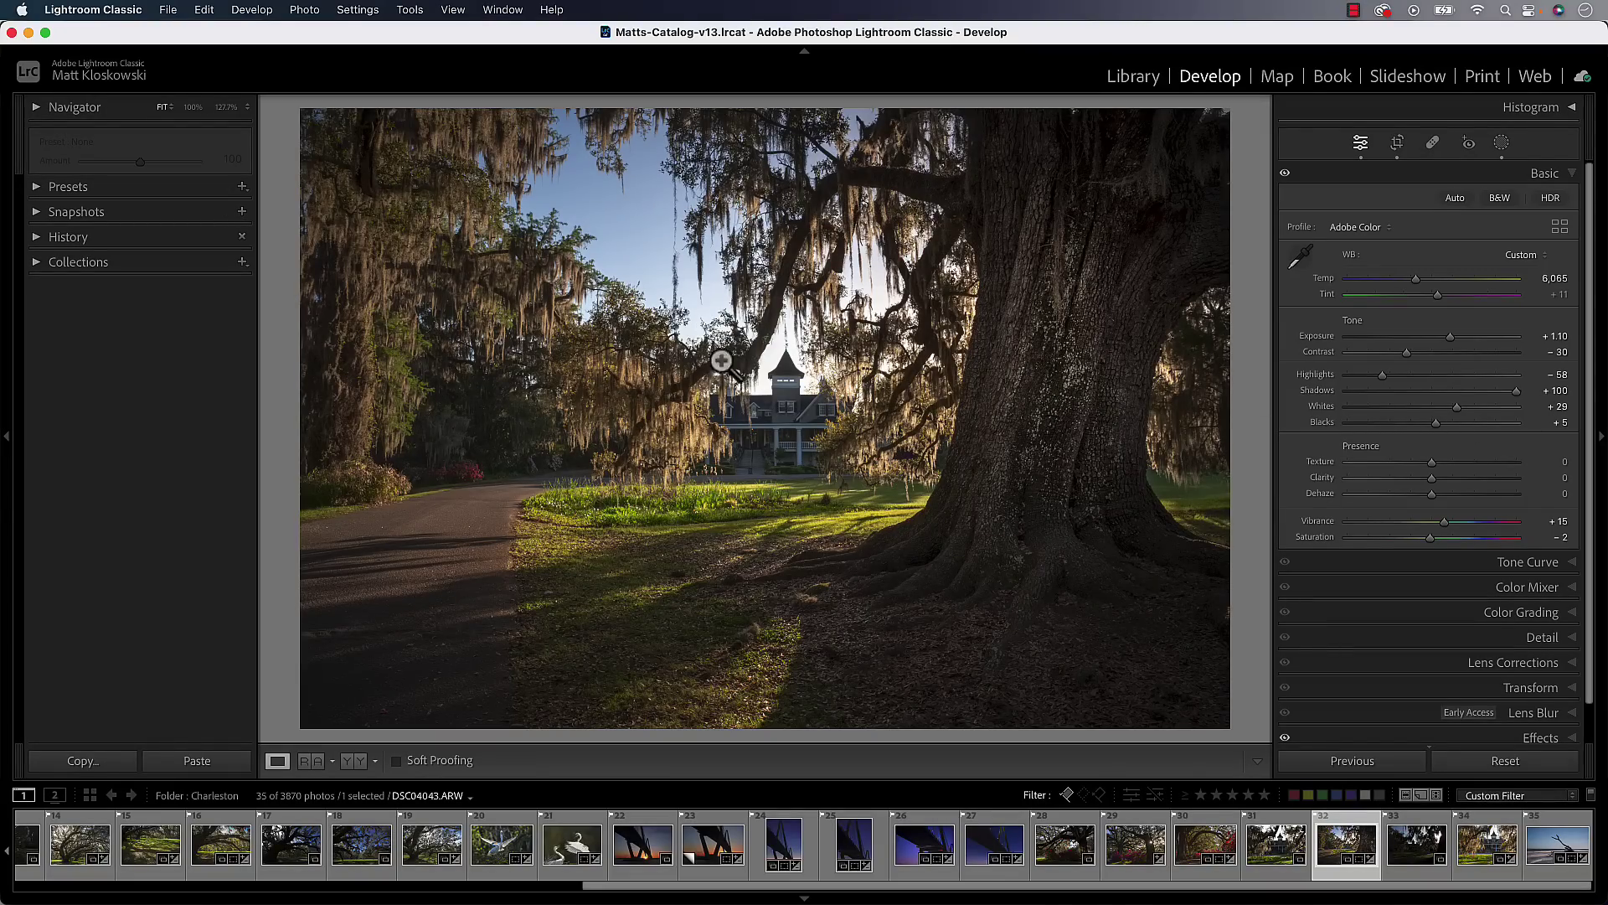
# Zoom the photo to 100%, step down to 33.3%, then return to Fit.
pyautogui.click(704, 358)
pyautogui.press('super+minus')
pyautogui.press('super+minus')
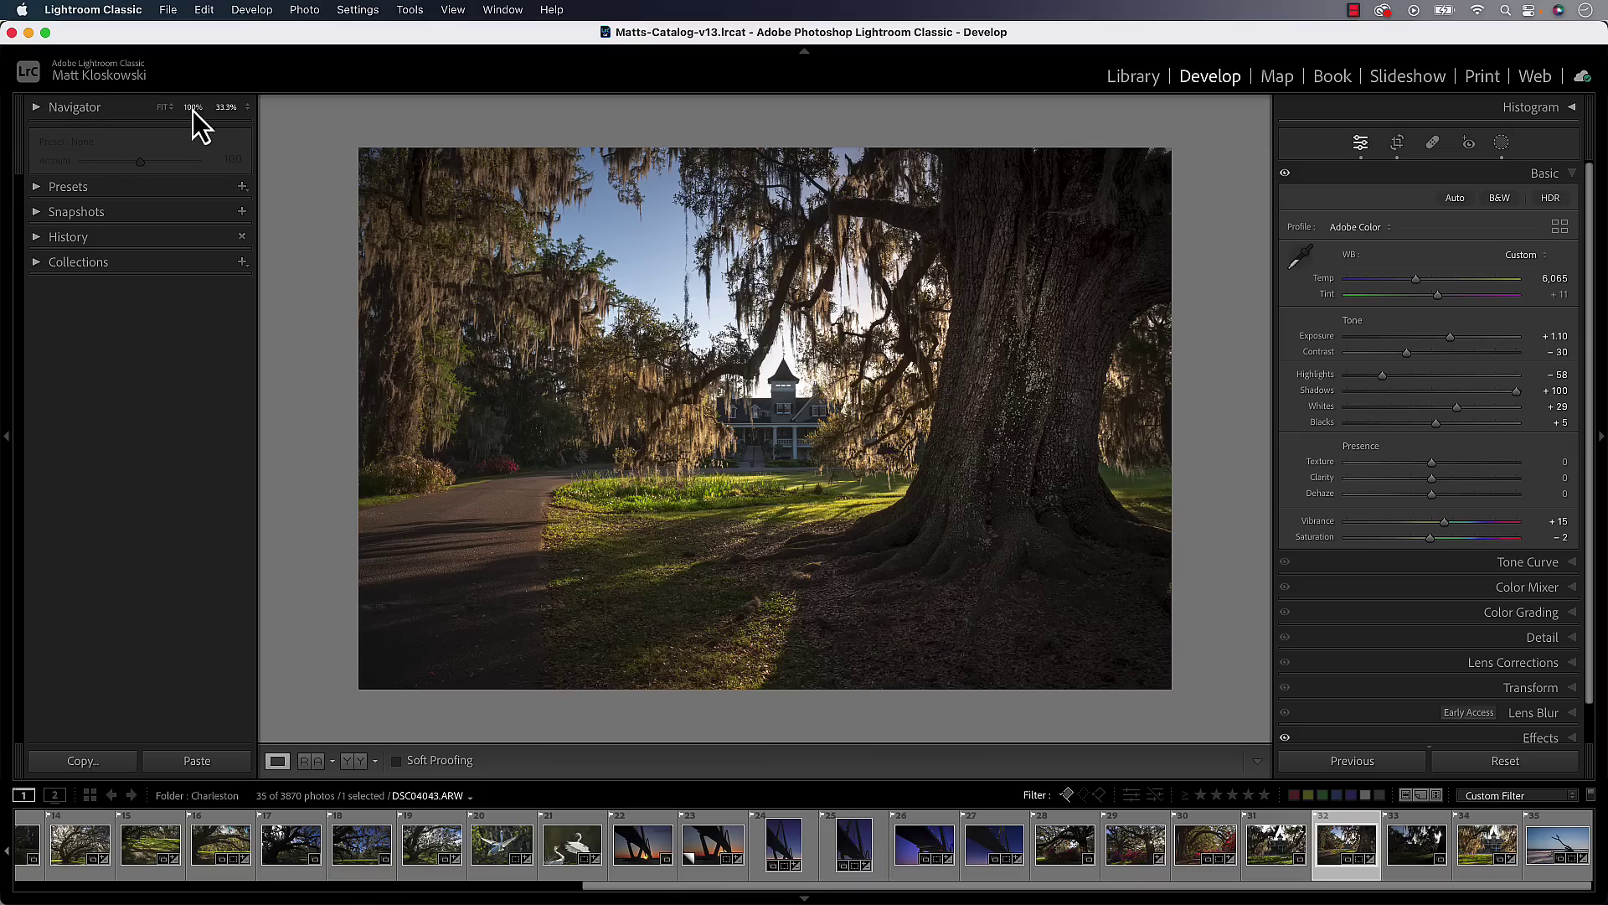
pyautogui.click(159, 109)
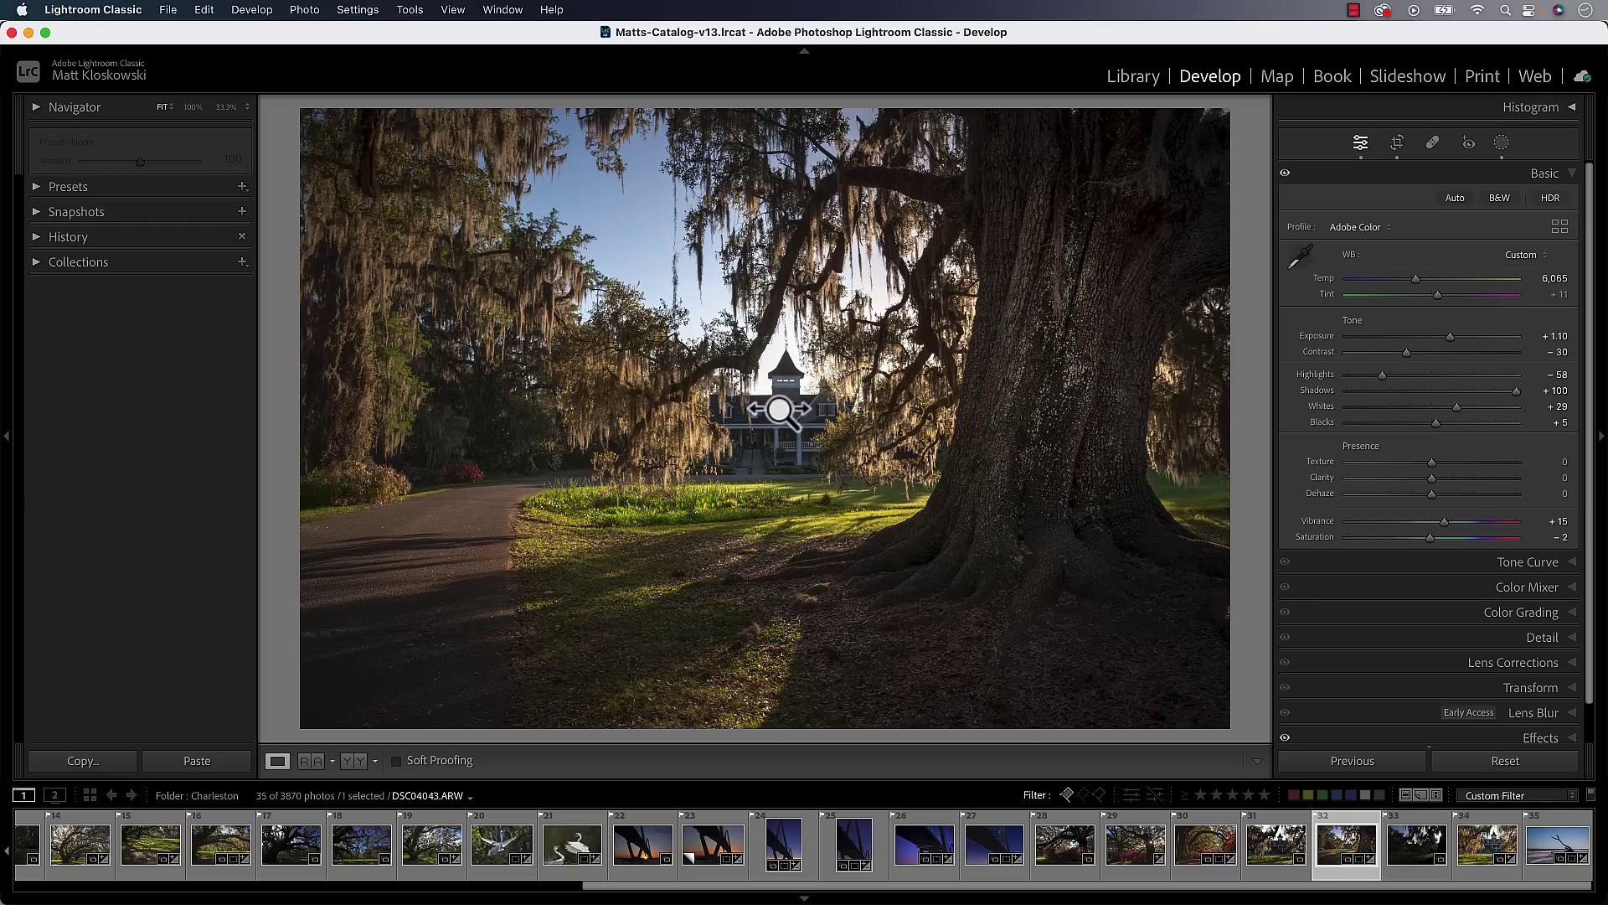
# Scrubby-zoom in on the house, then on the tree trunk.
pyautogui.moveTo(781, 409)
pyautogui.mouseDown()
pyautogui.moveTo(905, 417)
pyautogui.moveTo(802, 409)
pyautogui.mouseUp()
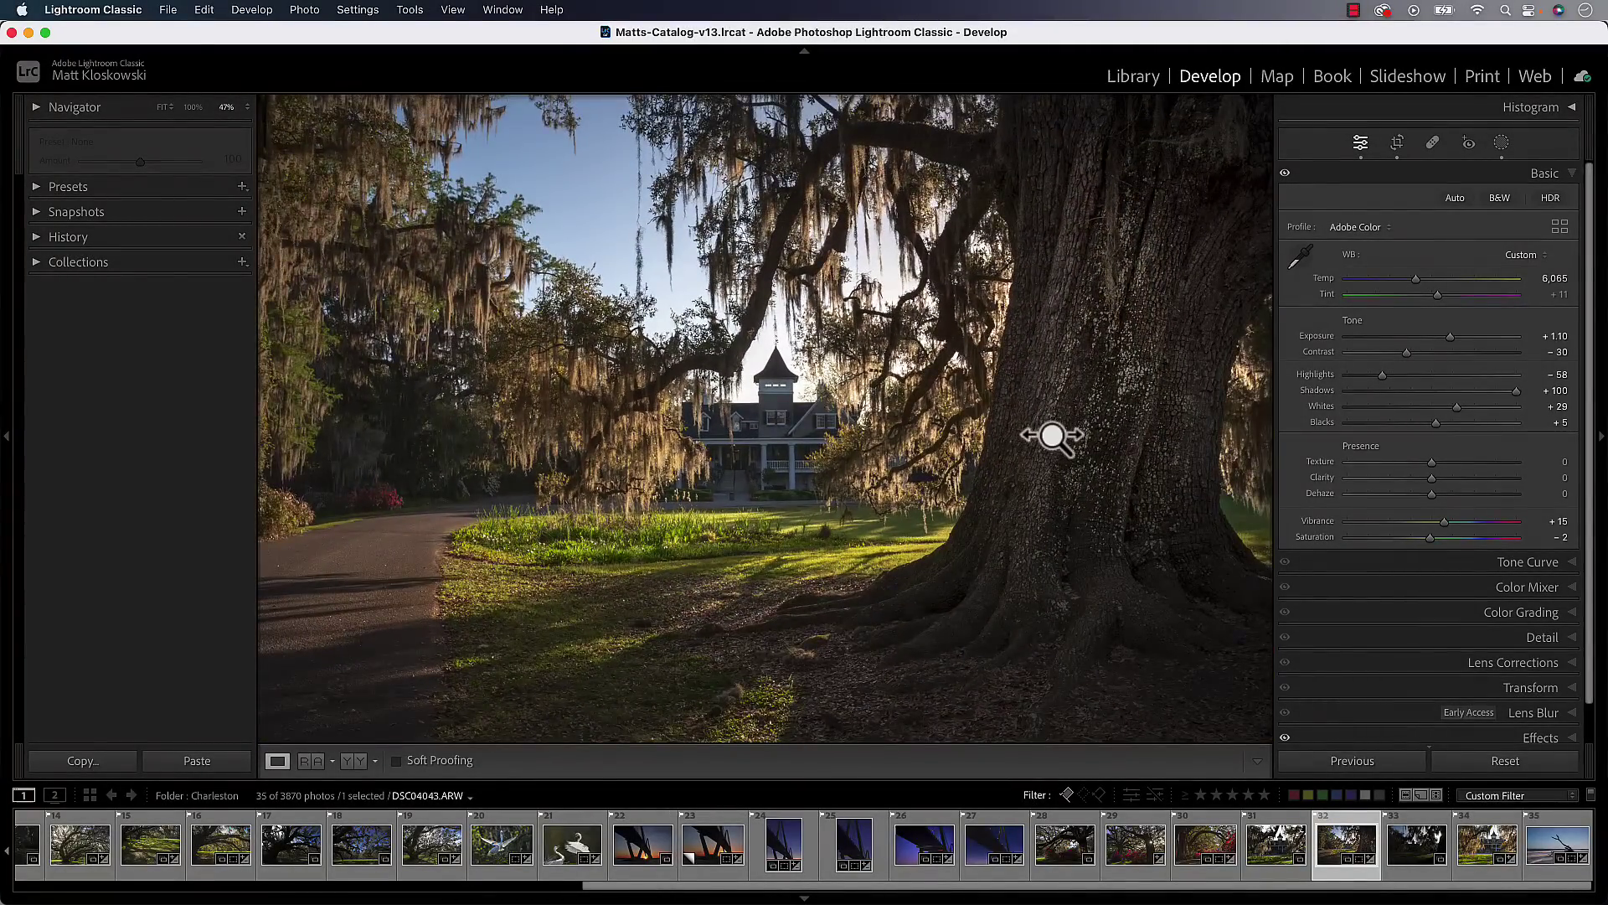
pyautogui.moveTo(1048, 435); pyautogui.dragTo(1009, 437)
# Fit the photo, marquee-zoom into the curving road, then return to the fitted view.
pyautogui.click(603, 415)
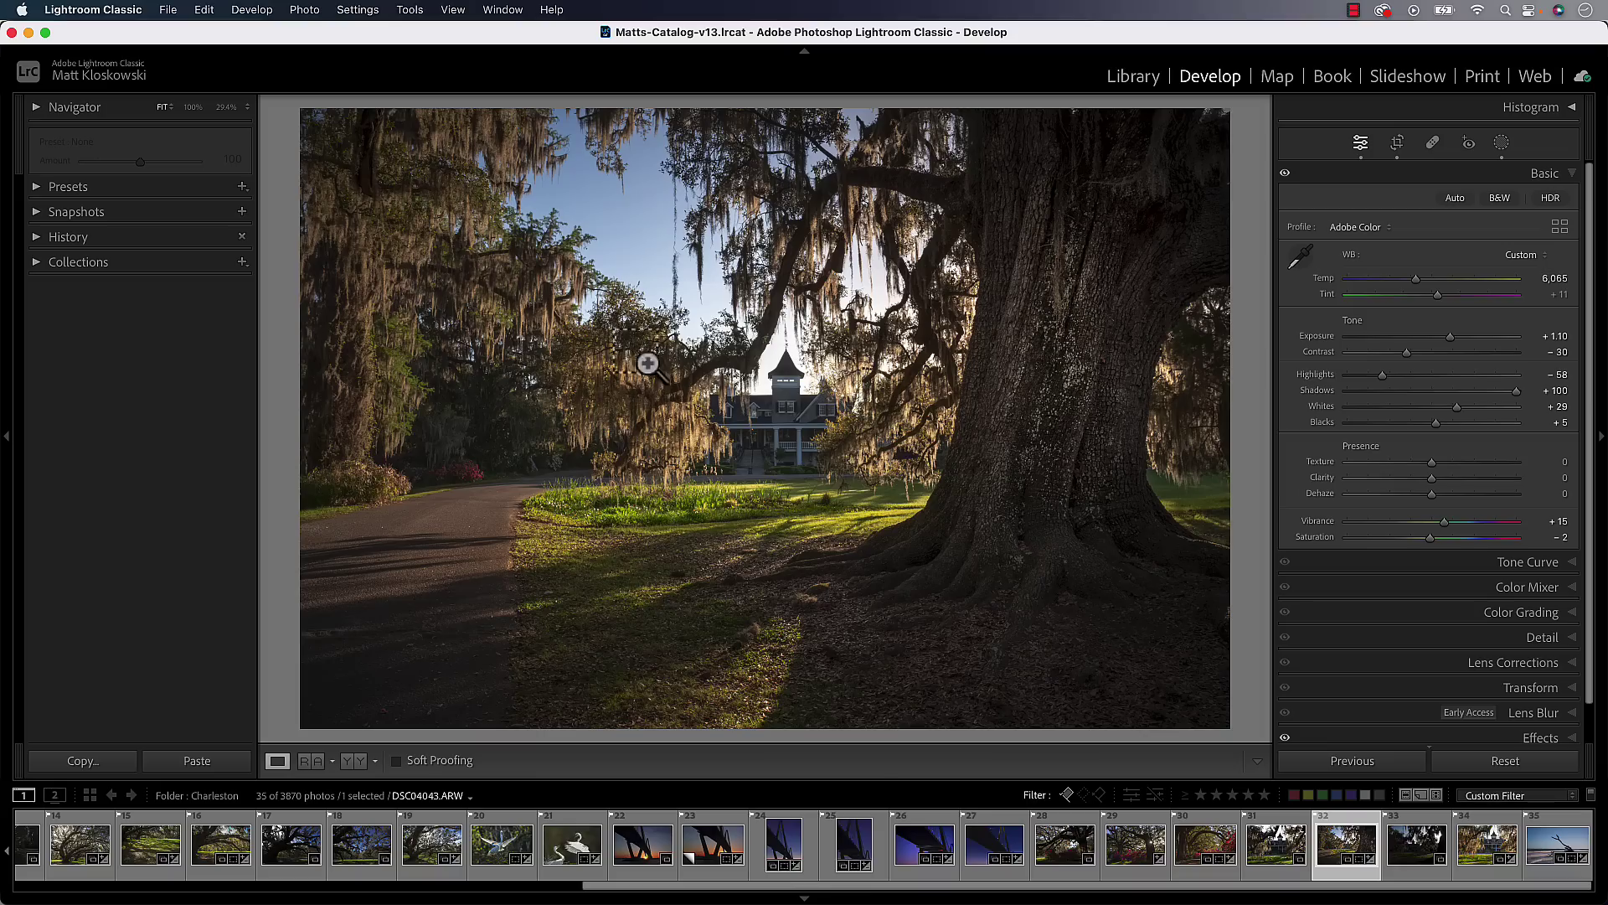
pyautogui.moveTo(412, 388); pyautogui.dragTo(661, 564)
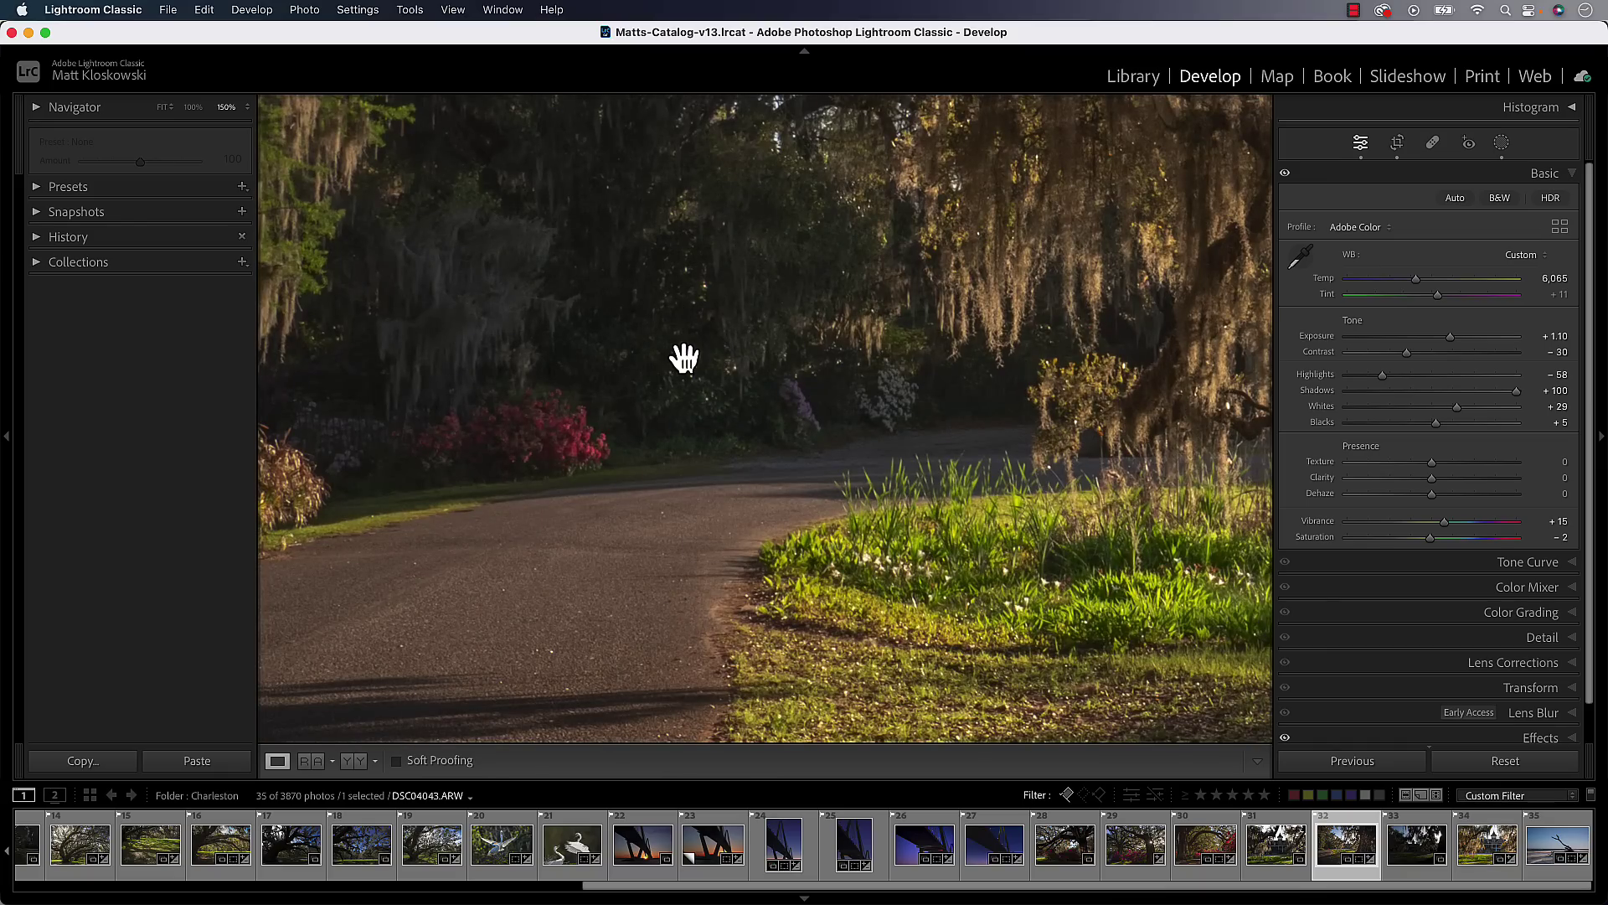
pyautogui.click(684, 358)
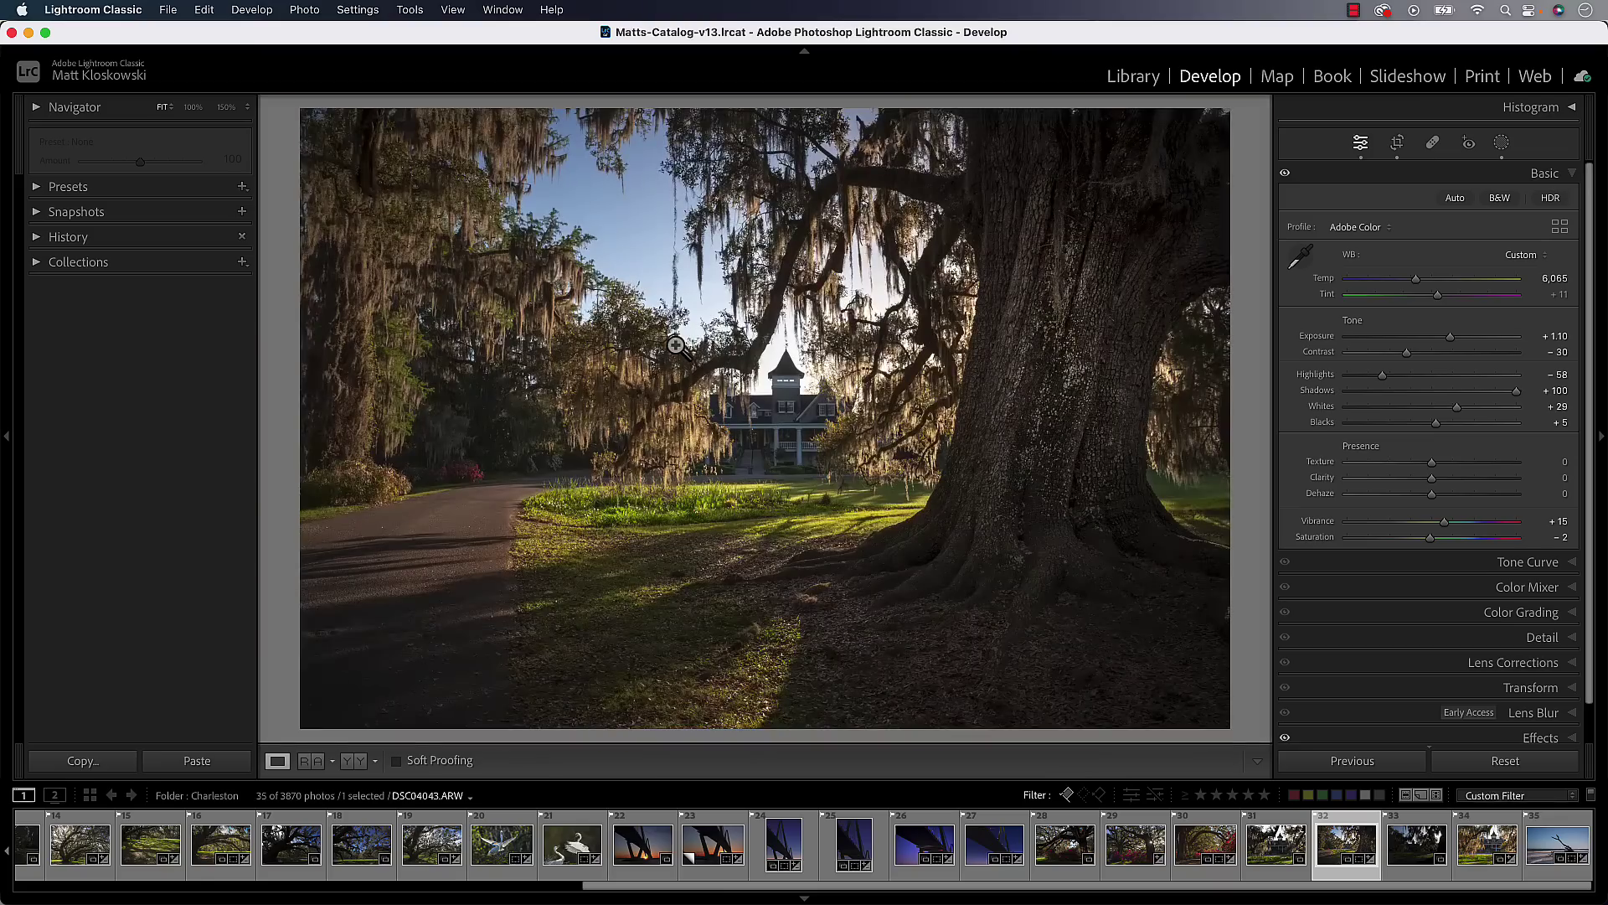